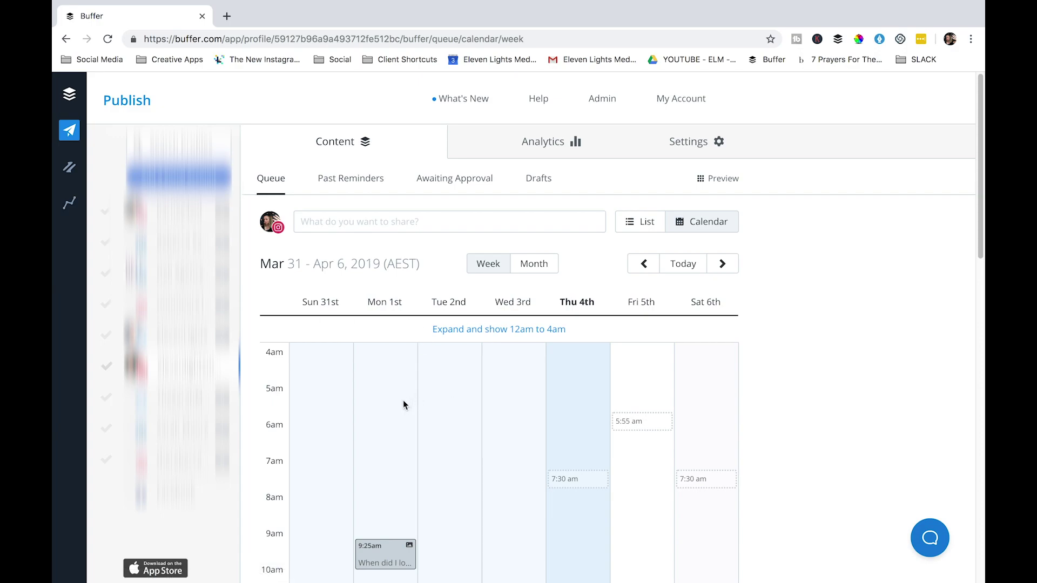
Step: Open a new post in Thursday's 4pm calendar slot, then close the unwanted draft
scroll(399, 466, down, 2)
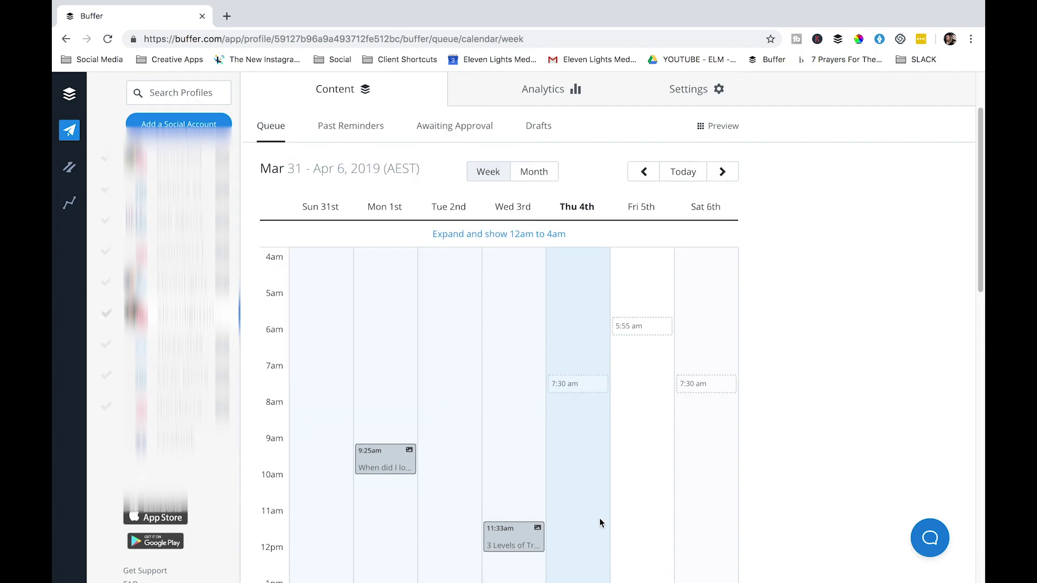
scroll(610, 481, down, 2)
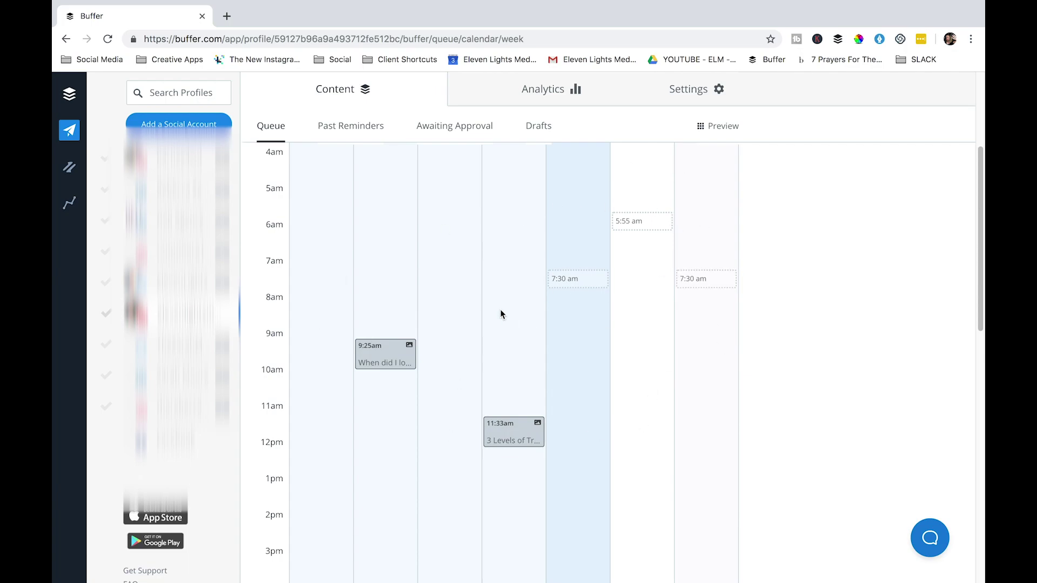
scroll(501, 312, up, 3)
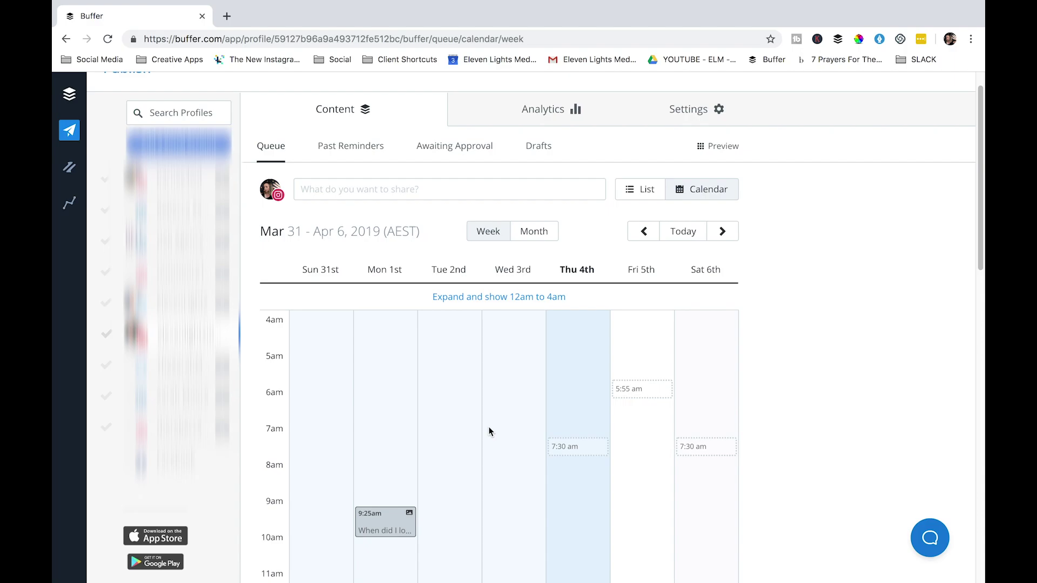
scroll(515, 457, down, 6)
click(585, 390)
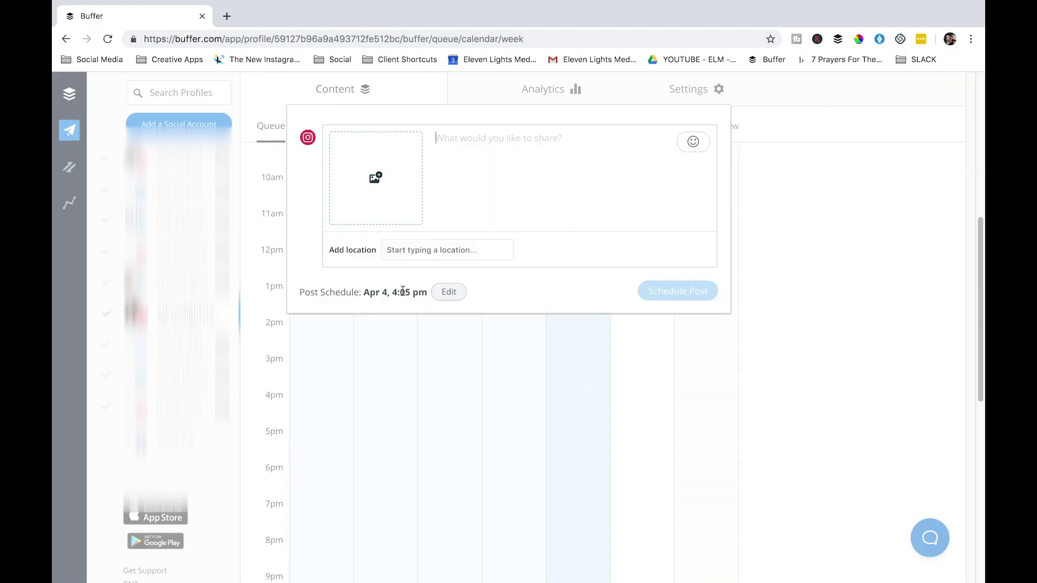
click(755, 302)
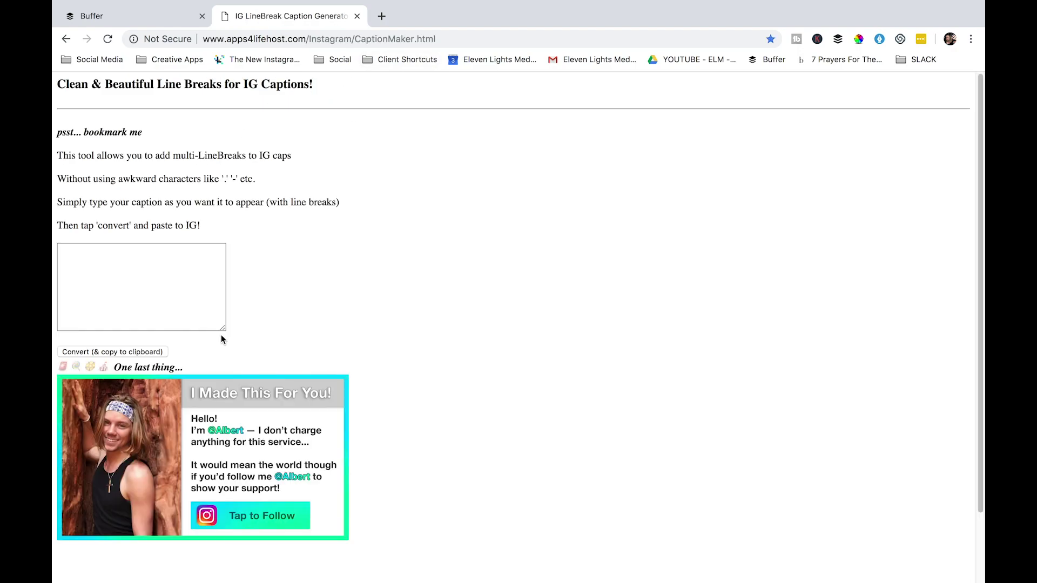
Step: Enlarge the caption box and paste in the 3 Levels of Trust caption
drag(223, 328, 536, 500)
click(278, 253)
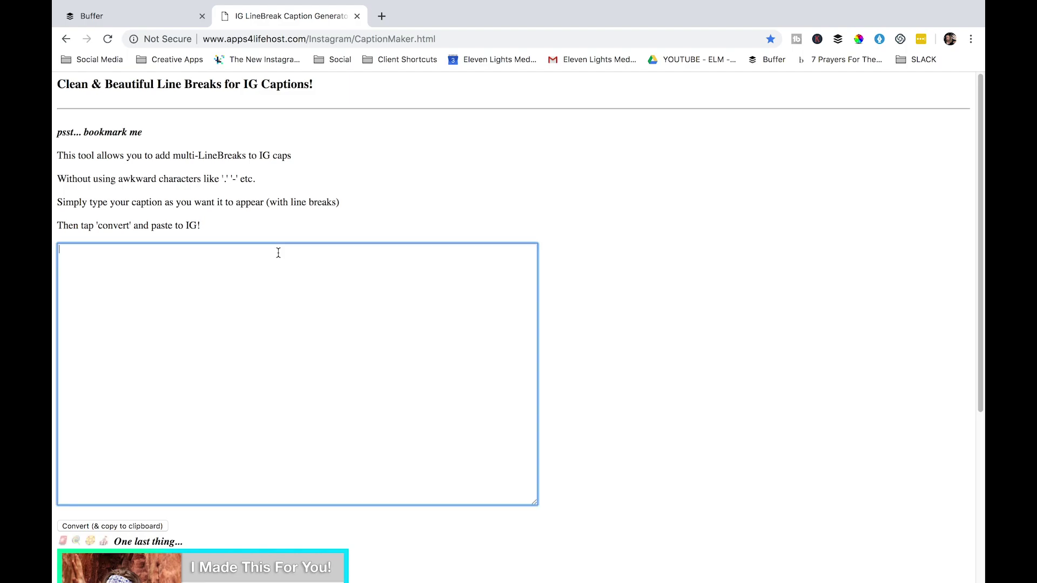
key(super+v)
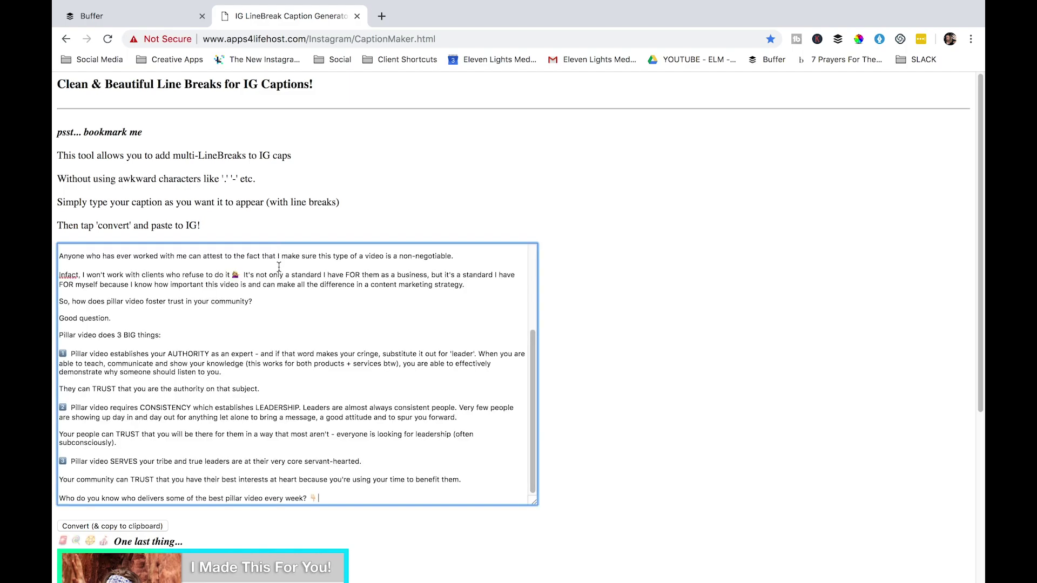
scroll(325, 328, up, 5)
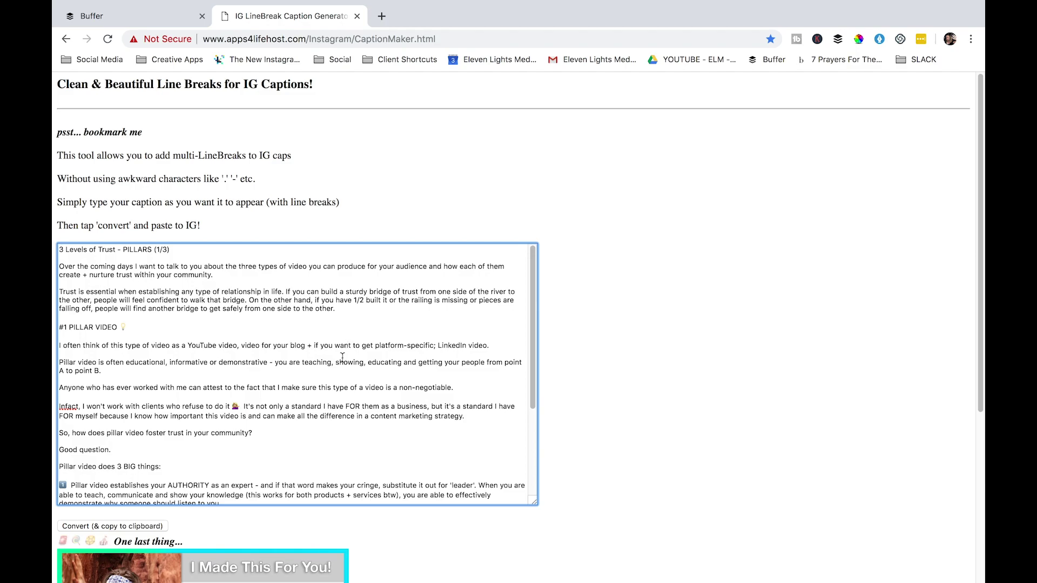
scroll(342, 358, down, 5)
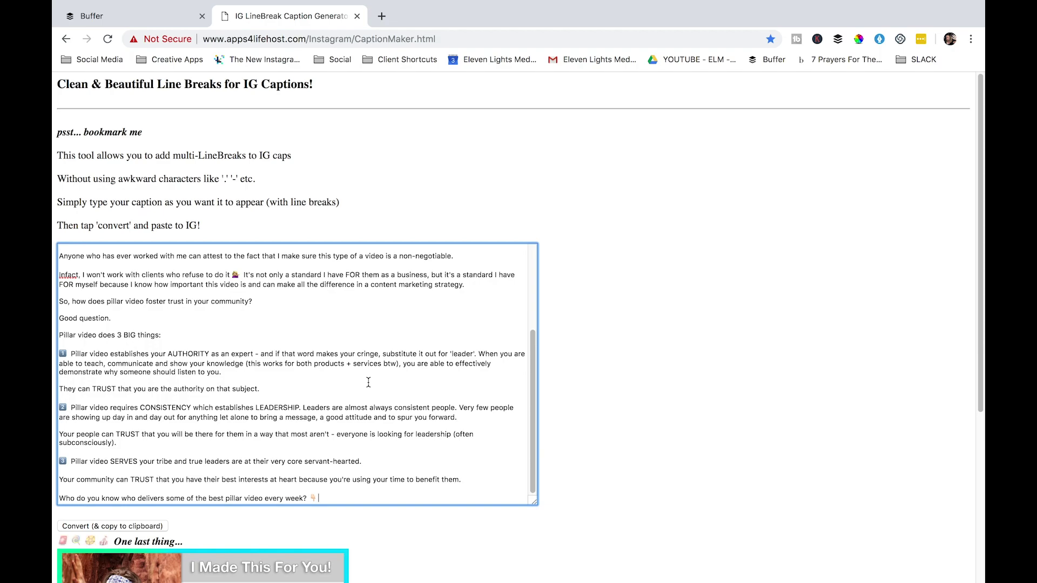
scroll(368, 382, up, 5)
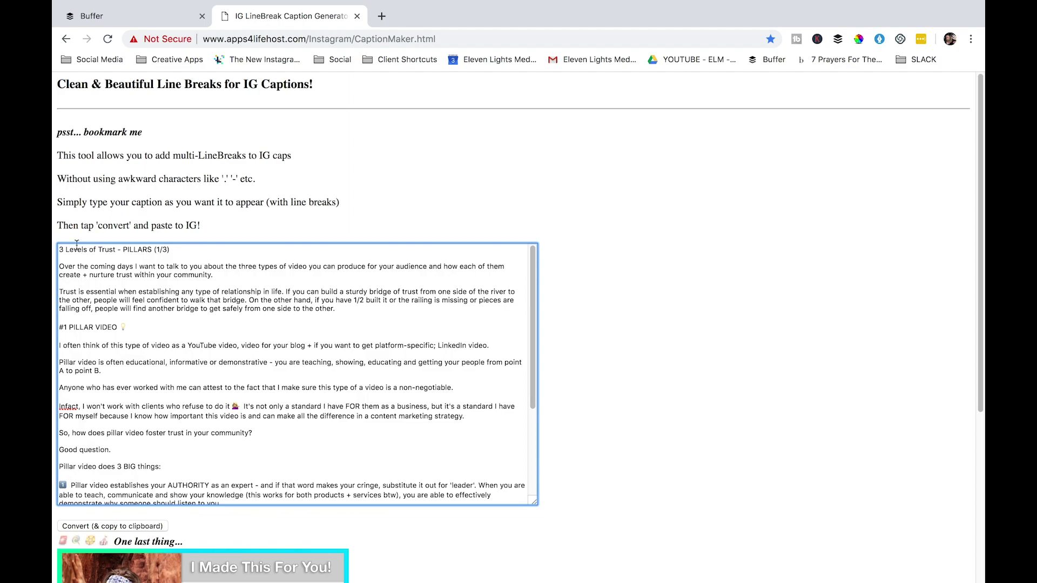
Step: Check the blank lines under the title and bridge paragraph, and the emoji after #1 PILLAR VIDEO
click(133, 258)
click(88, 317)
scroll(65, 352, down, 3)
scroll(123, 283, up, 2)
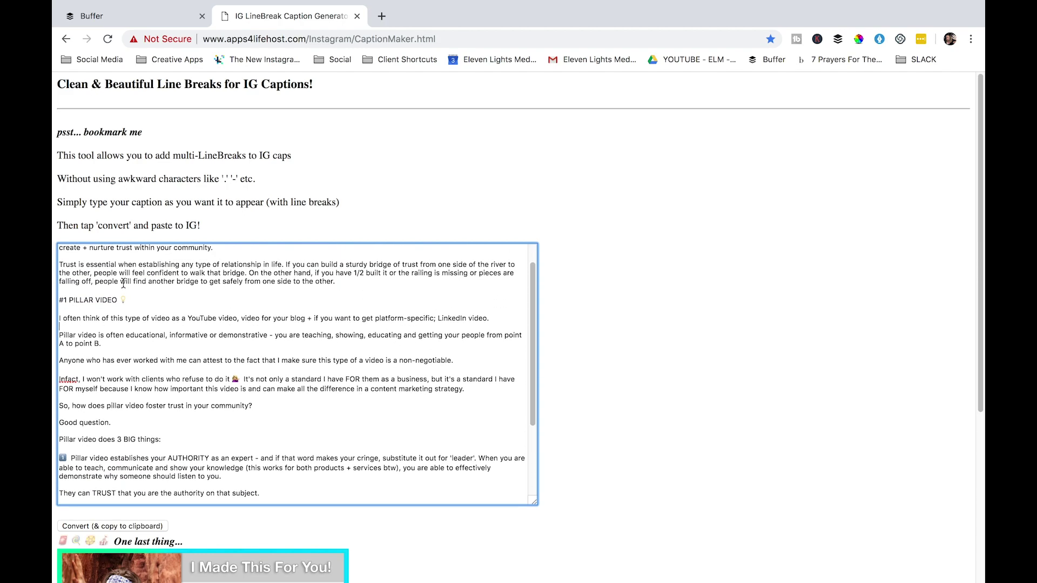
drag(136, 300, 118, 299)
click(131, 299)
Step: Keep the line break after #1 PILLAR VIDEO, then convert the caption and copy it to the clipboard
key(BackSpace)
key(BackSpace)
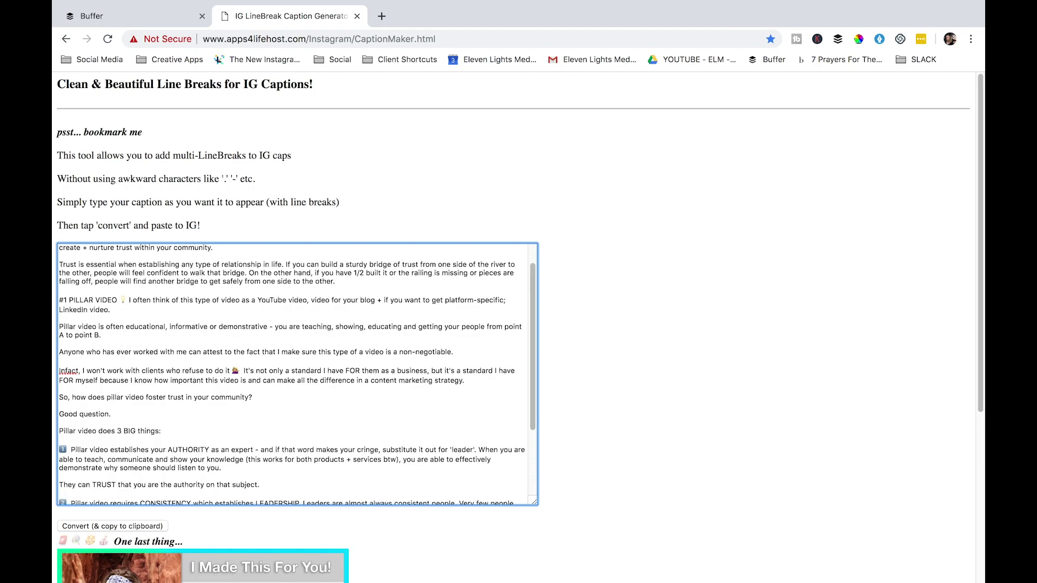
key(Return)
key(Return)
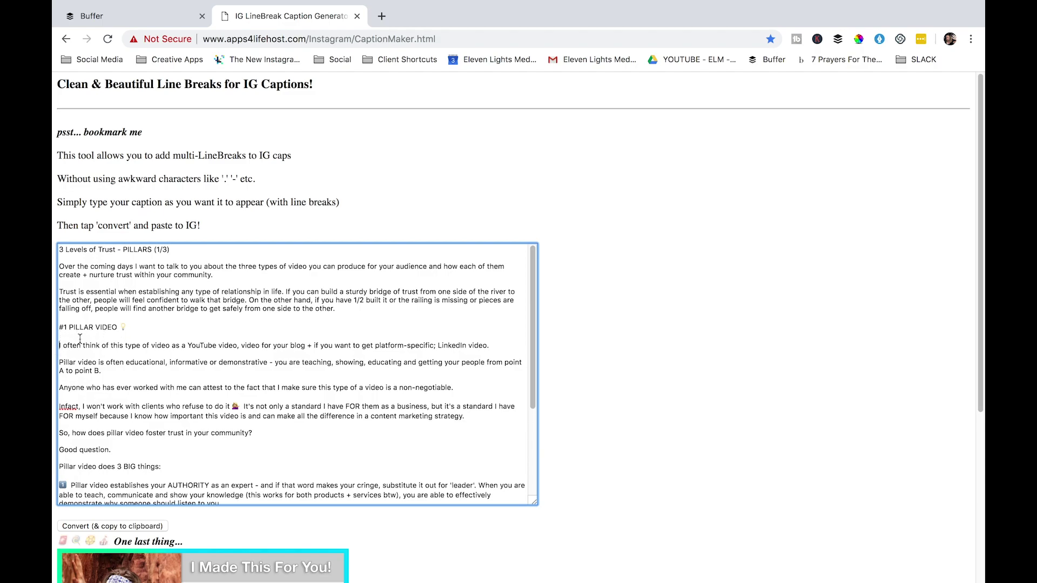
scroll(148, 363, down, 5)
scroll(148, 363, down, 4)
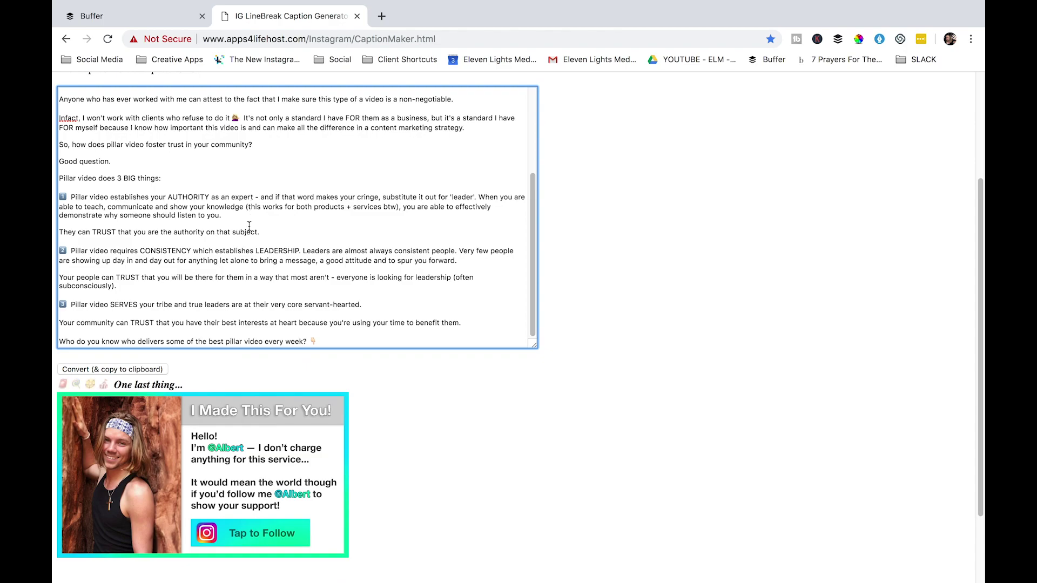
click(96, 373)
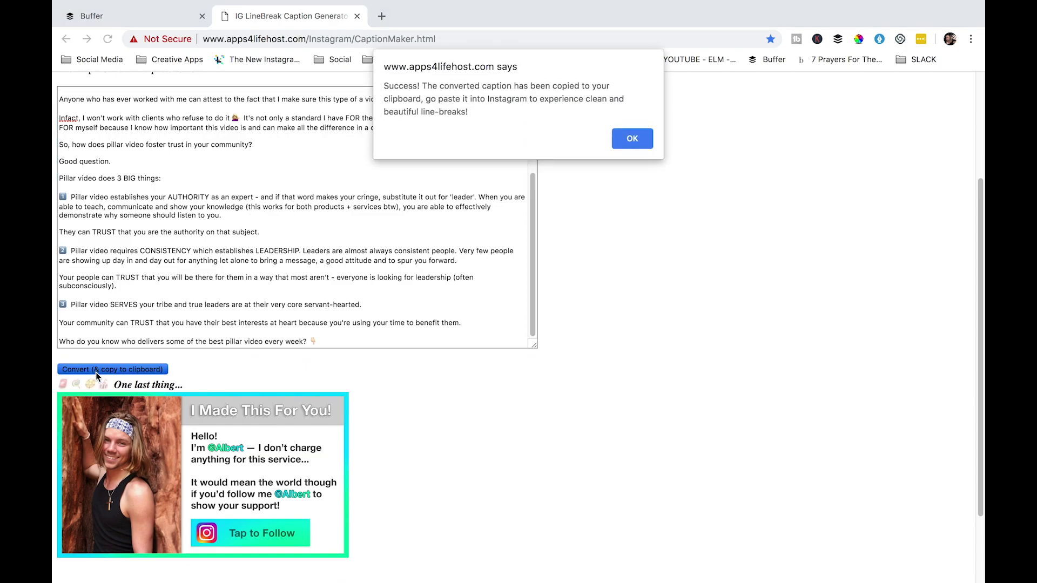
click(633, 136)
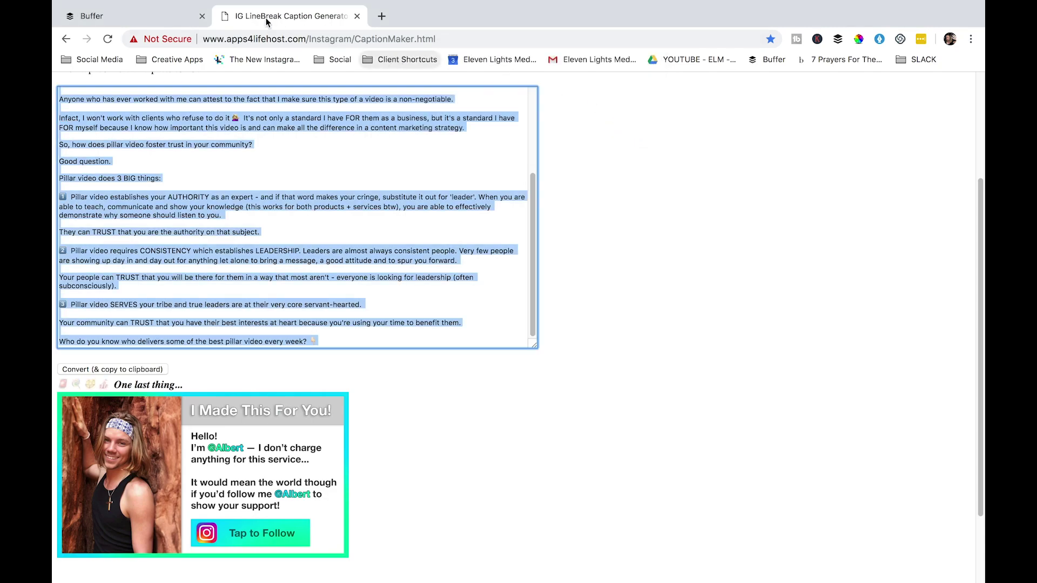
Step: Back in Buffer, start a post in Thursday's 7:30 am slot and paste the line-broken caption
click(166, 17)
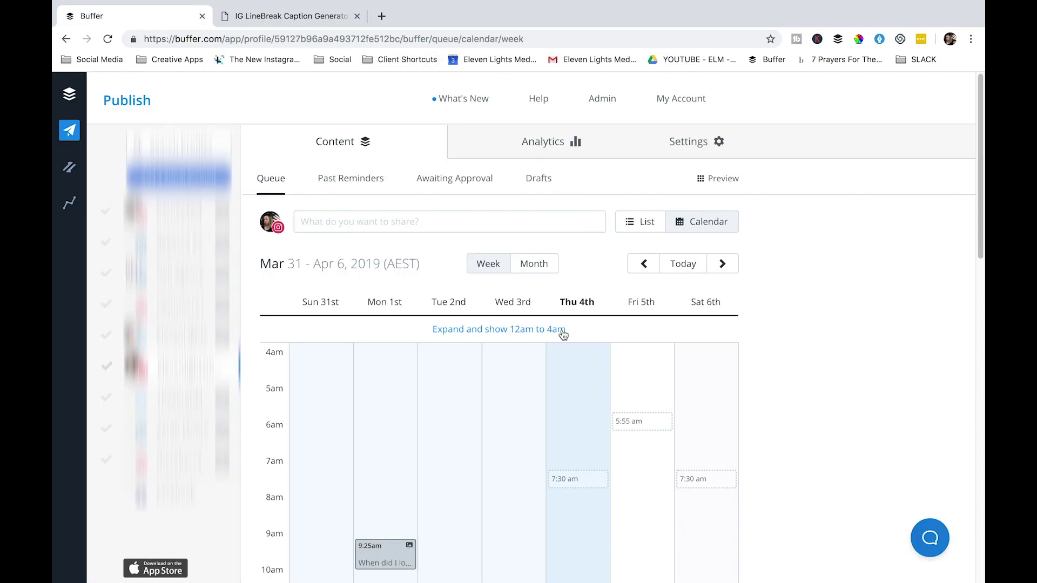
scroll(556, 410, down, 5)
scroll(559, 426, up, 4)
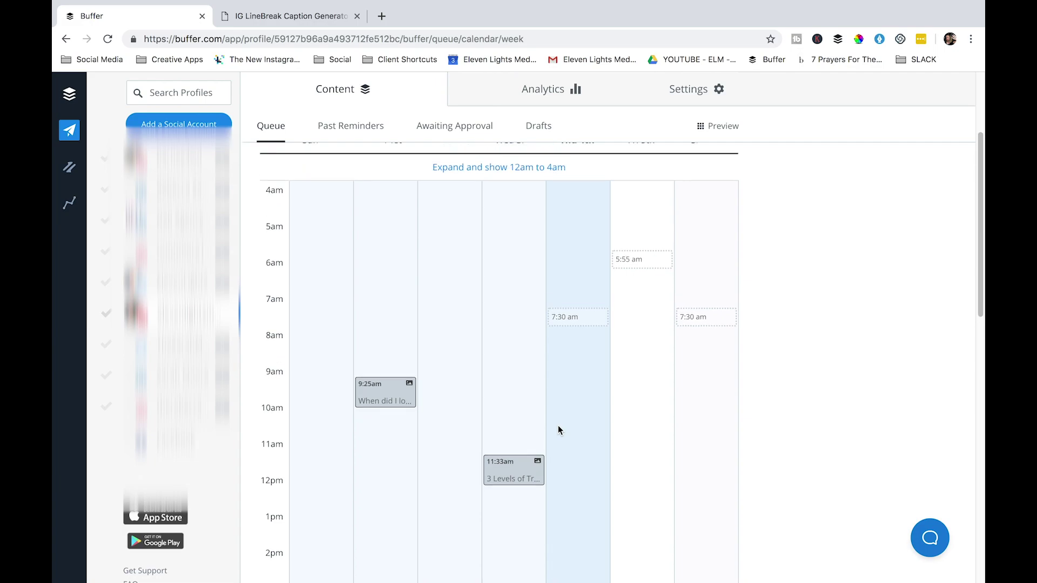
click(595, 338)
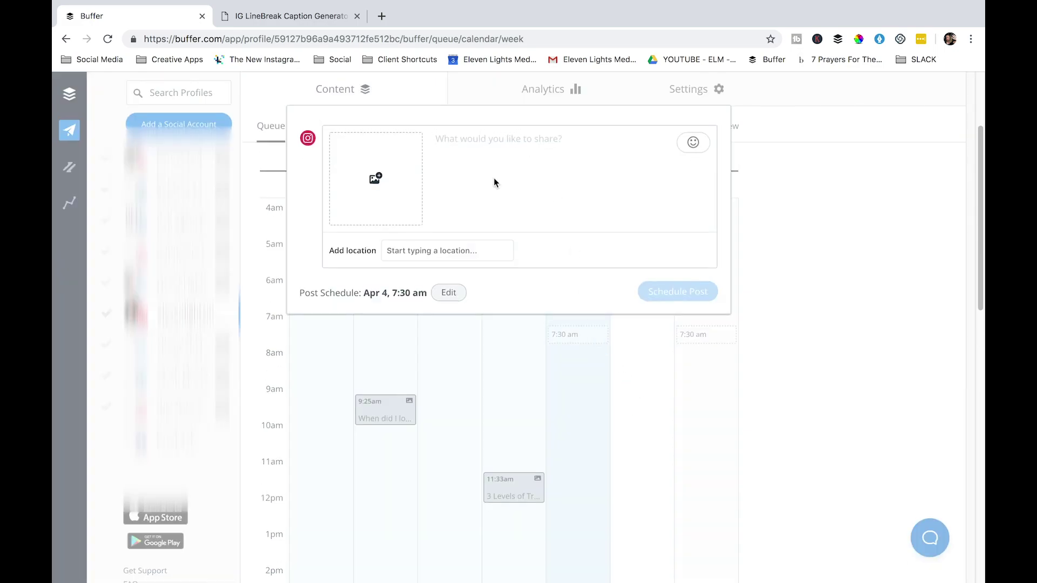
scroll(494, 177, up, 1)
key(ctrl+v)
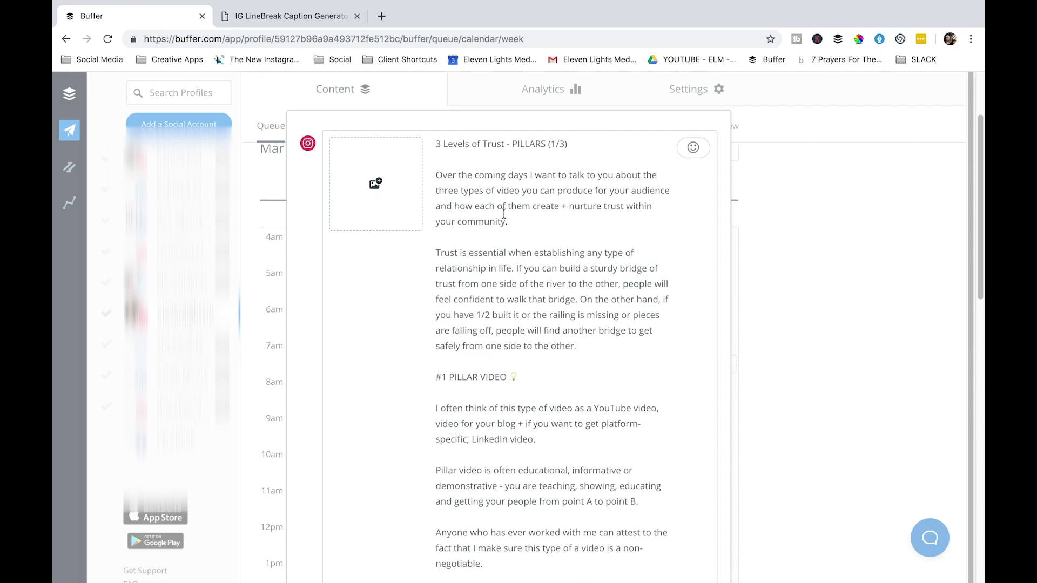
scroll(504, 214, down, 14)
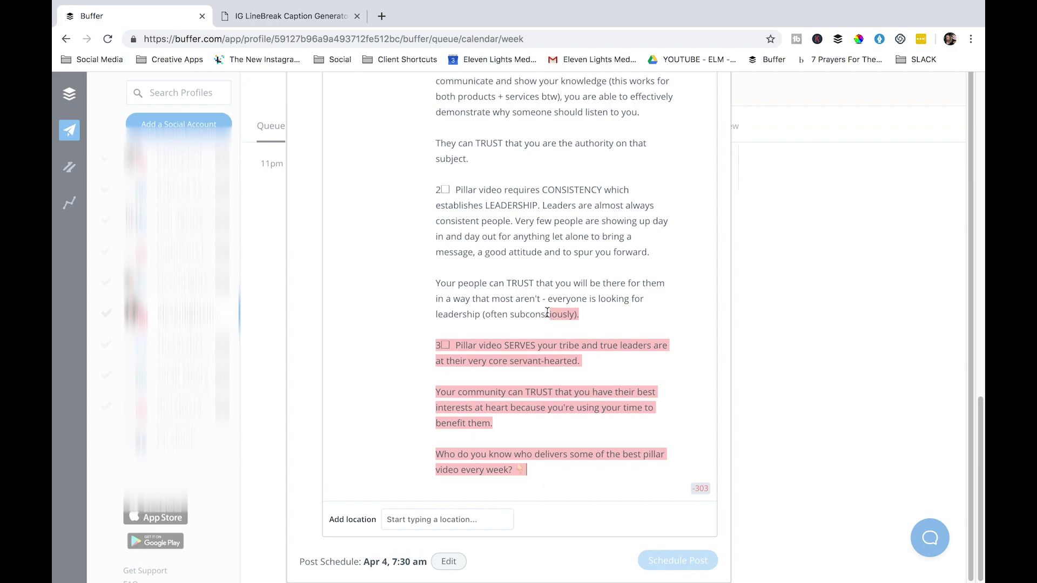
mouse_move(547, 313)
mouse_down()
mouse_move(597, 331)
mouse_move(601, 460)
mouse_move(435, 402)
mouse_move(504, 333)
mouse_move(549, 312)
mouse_up()
Step: Delete the caption from '2 Pillar video requires CONSISTENCY' onward, so it ends at the authority line
click(570, 476)
drag(439, 192, 581, 492)
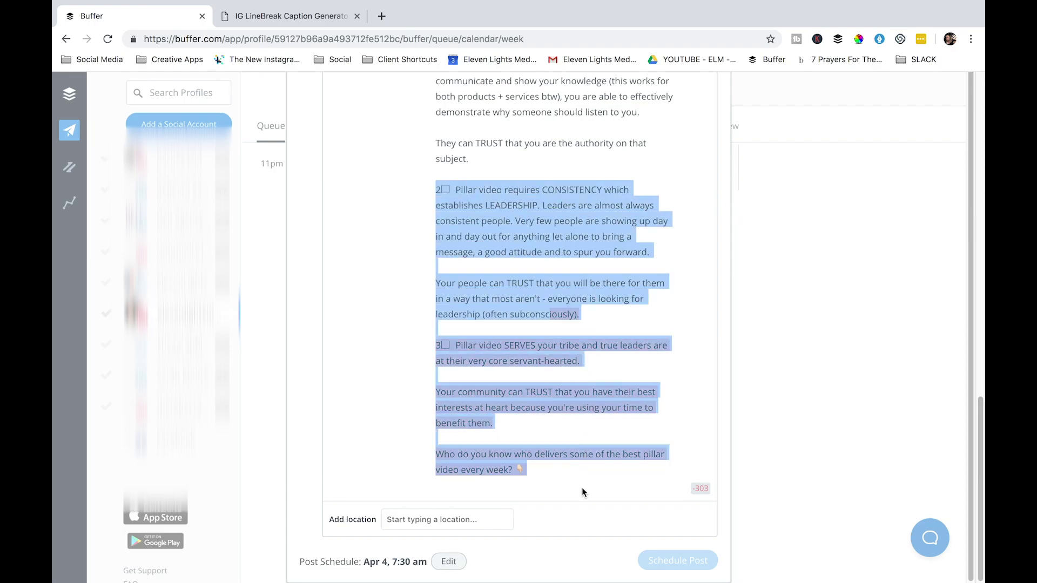
key(BackSpace)
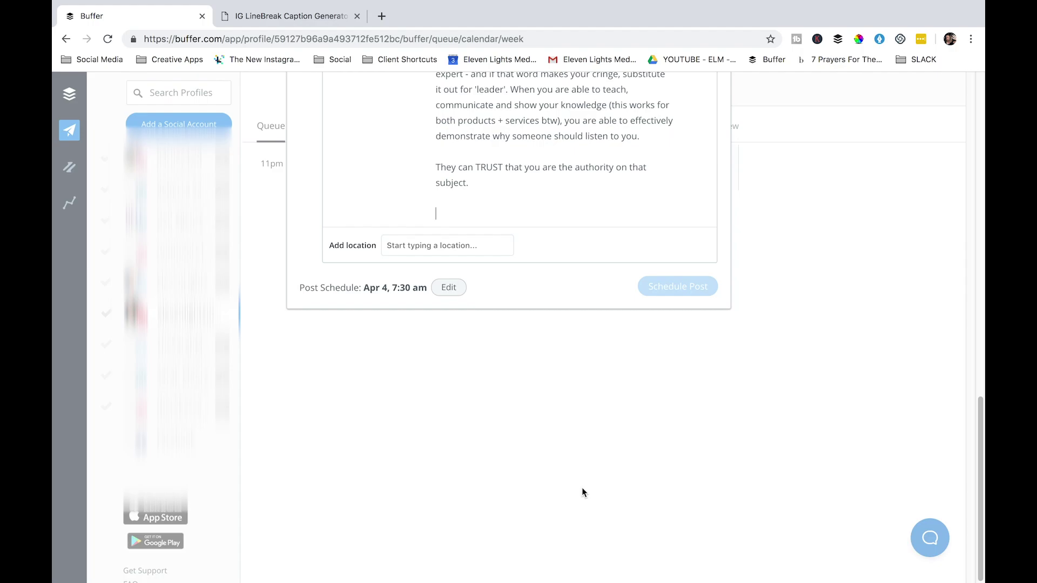
scroll(582, 487, up, 7)
scroll(581, 487, down, 2)
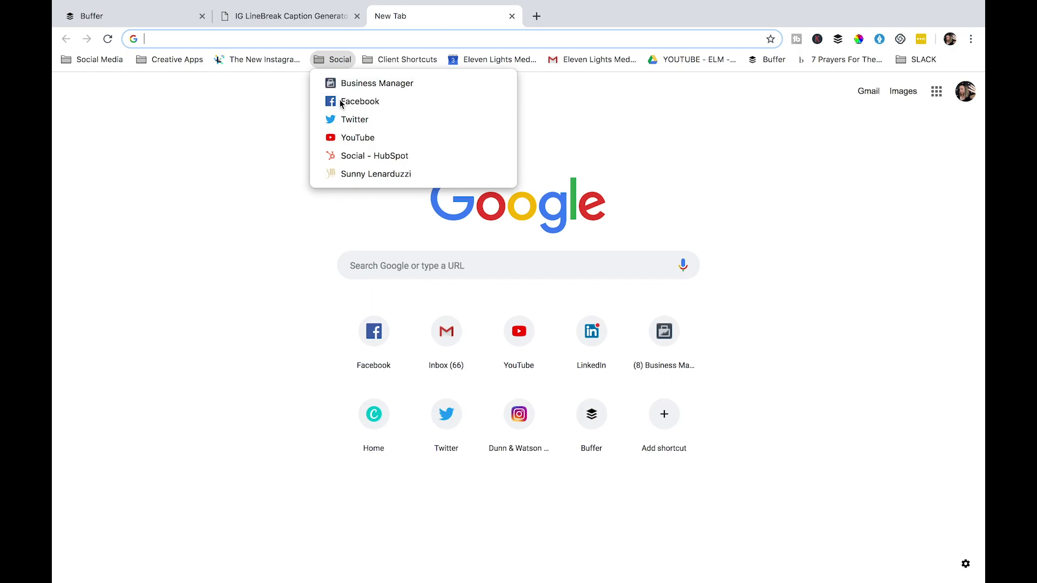
Step: Paste the hashtag block starting with #savvybusinessowner below the caption's last line
key(super+w)
scroll(540, 377, up, 3)
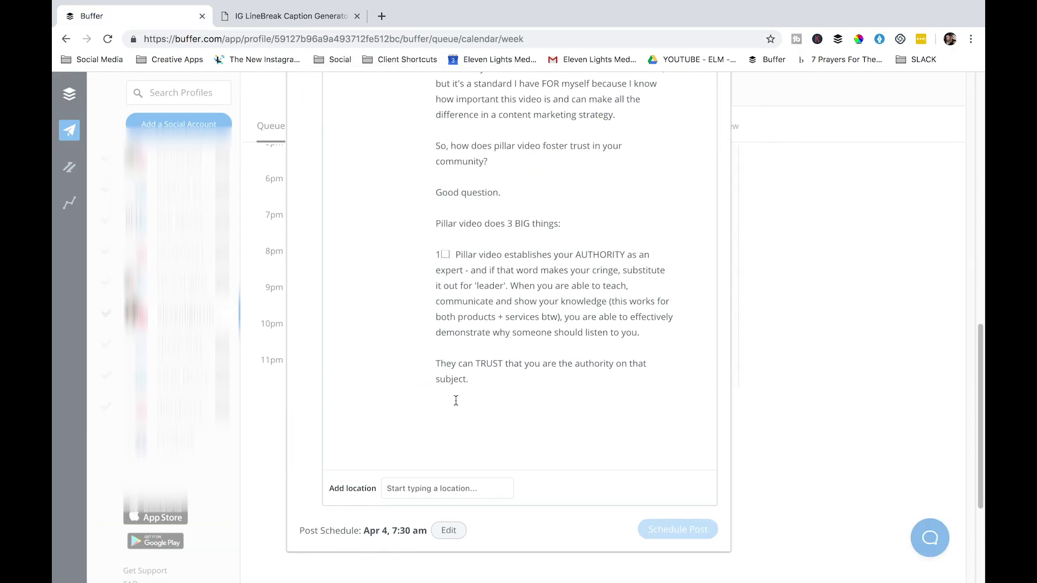
key(super+v)
scroll(455, 400, down, 3)
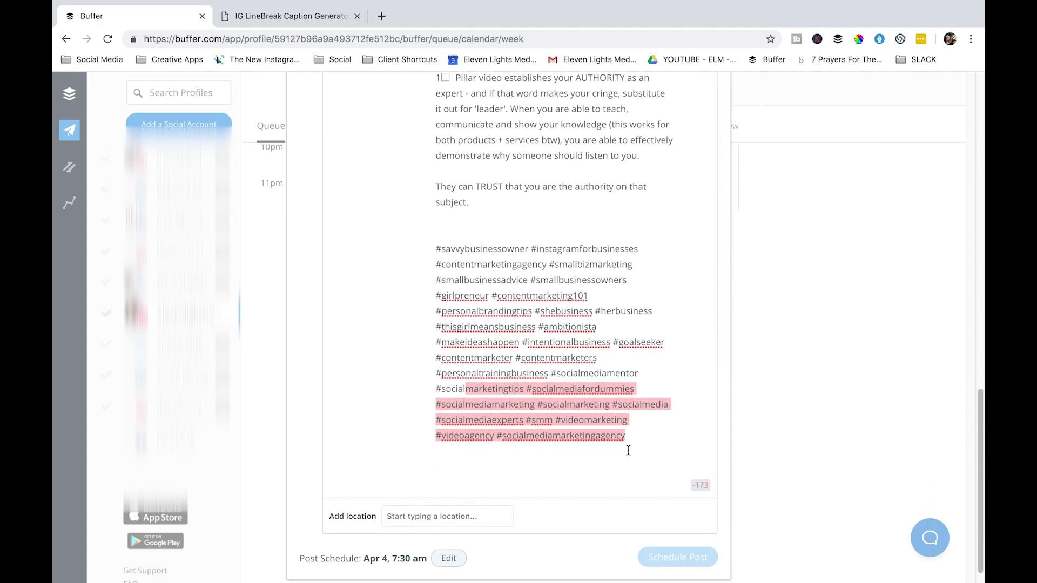
drag(626, 450, 465, 389)
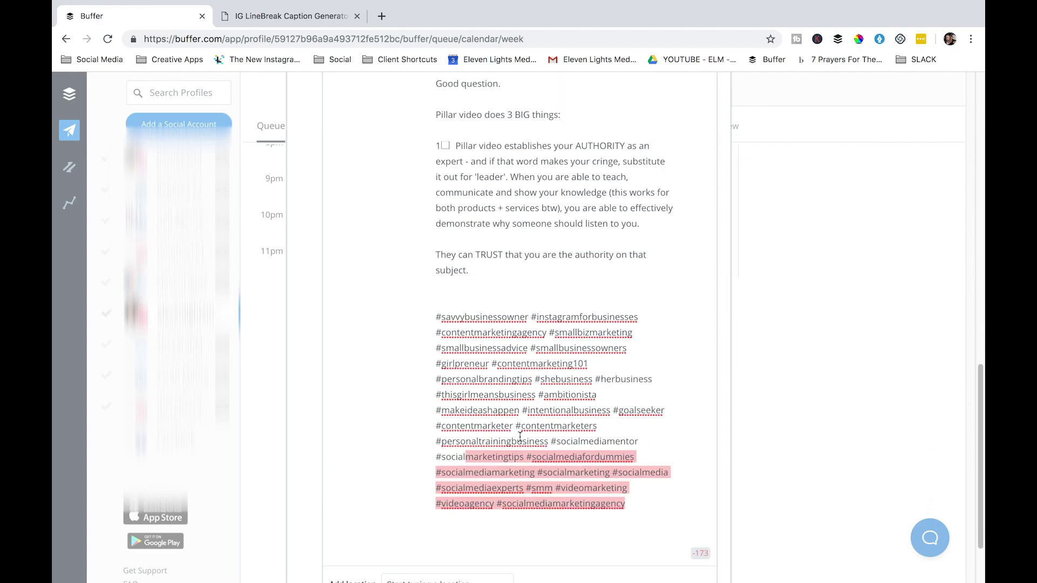
click(465, 389)
scroll(464, 388, up, 1)
scroll(546, 318, up, 3)
scroll(546, 318, up, 2)
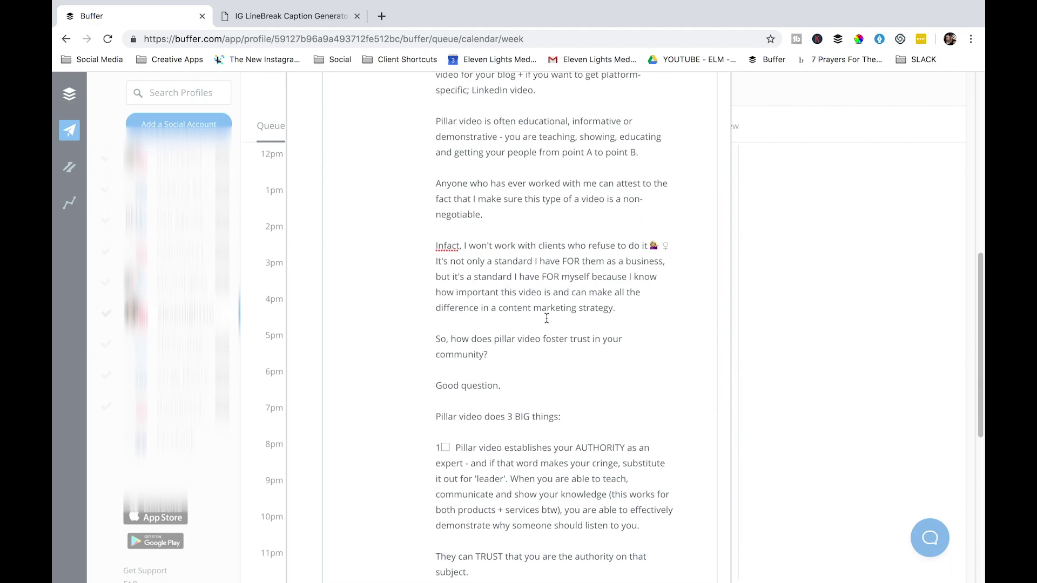
scroll(546, 318, up, 8)
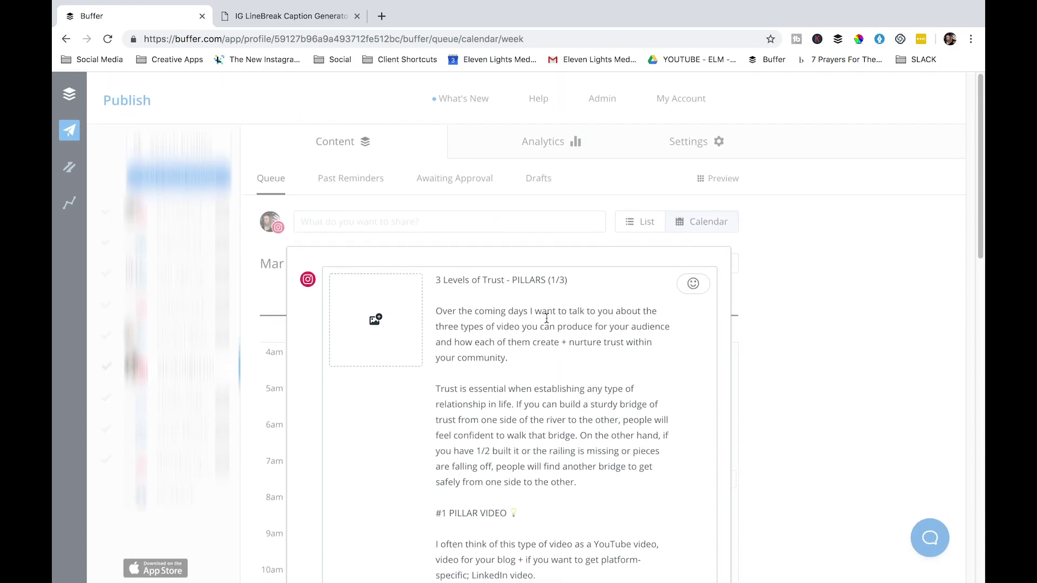
scroll(547, 318, down, 10)
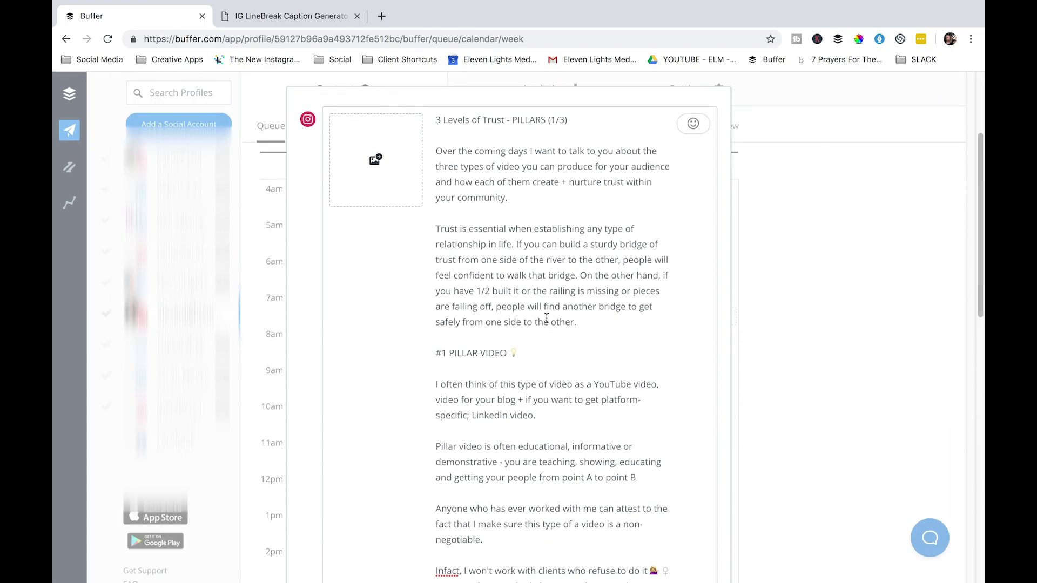
scroll(547, 318, down, 5)
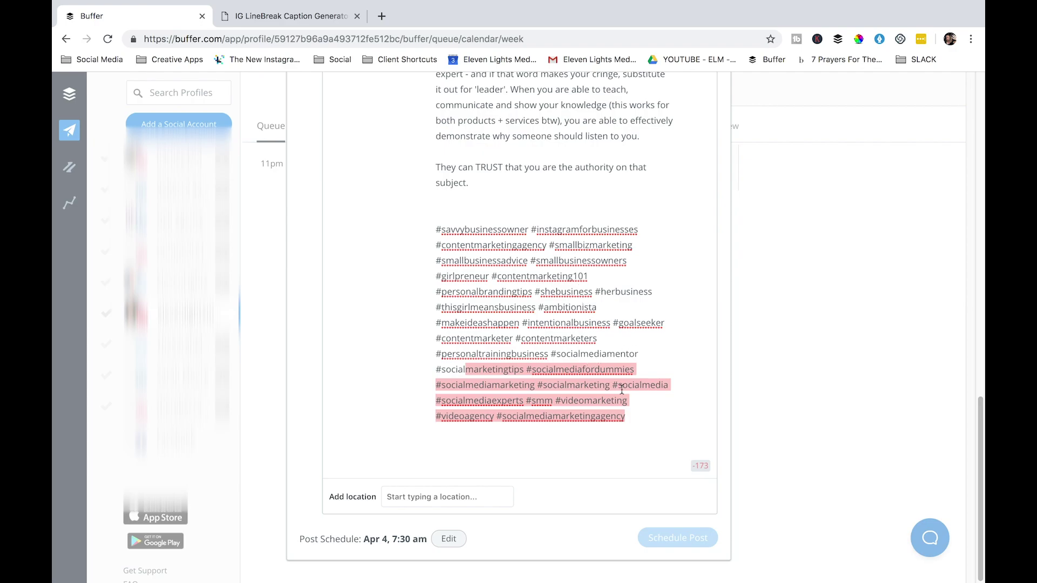
scroll(621, 390, up, 20)
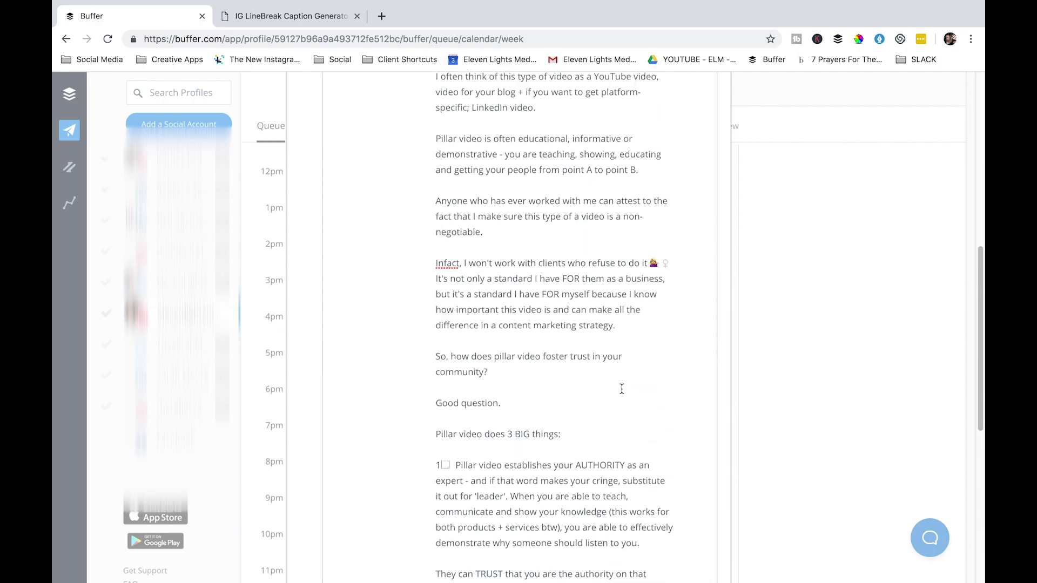
scroll(622, 390, down, 20)
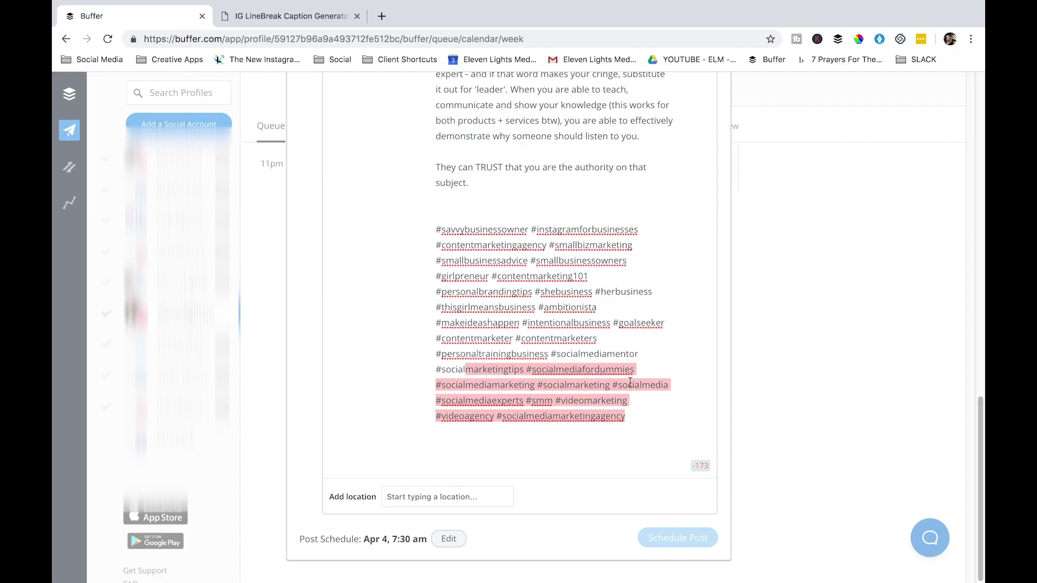
scroll(477, 425, up, 20)
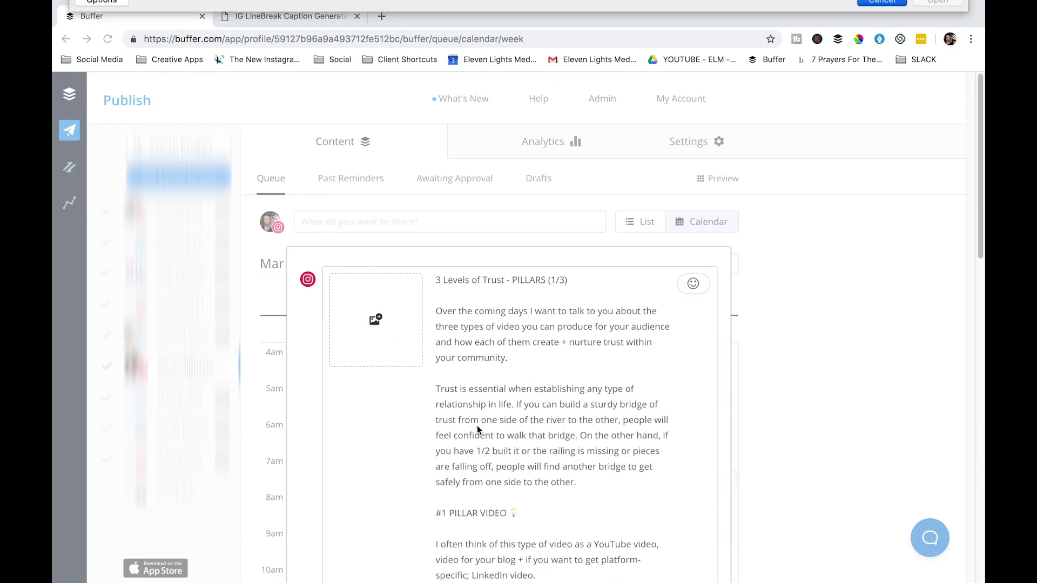
Step: Upload an image file from the Downloads folder to the Instagram post
click(377, 331)
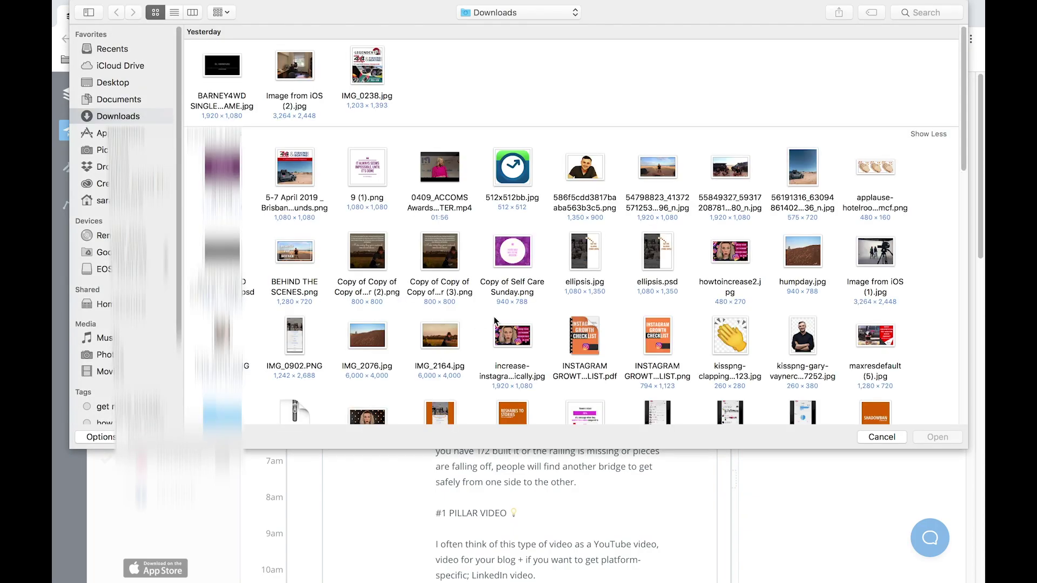
scroll(502, 334, down, 10)
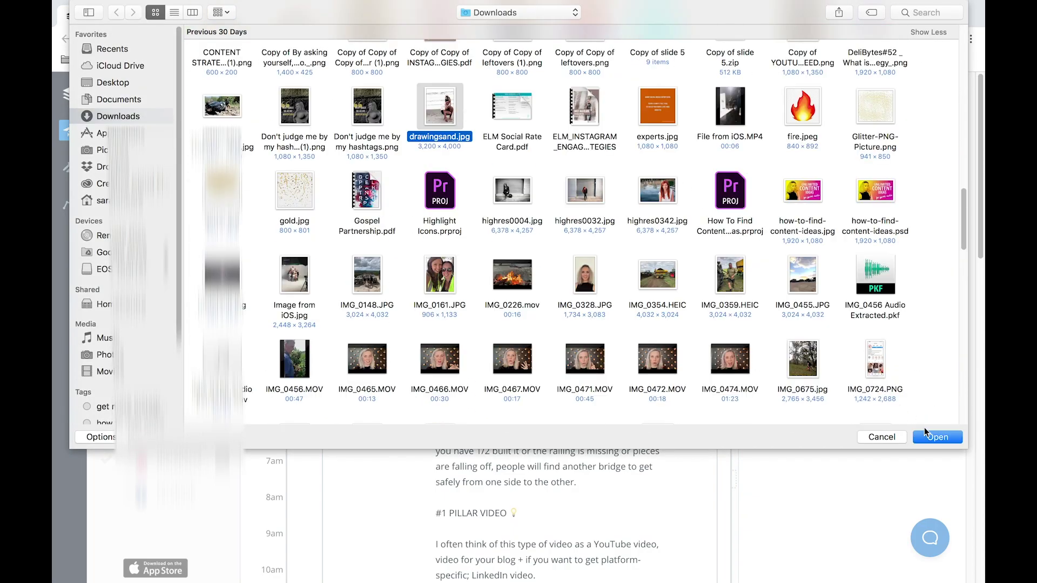
key(Return)
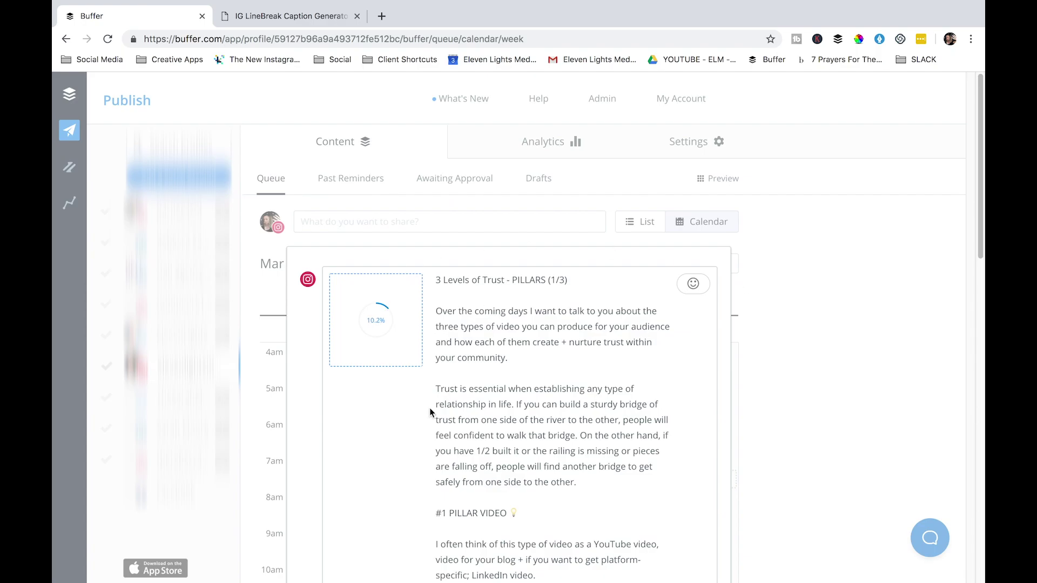
scroll(429, 407, down, 10)
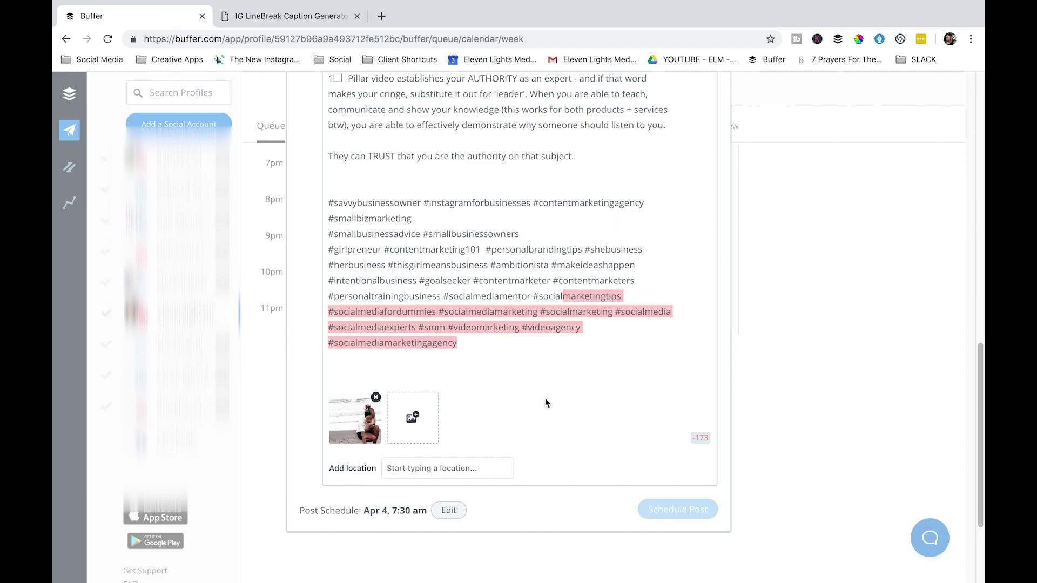
Step: Search locations for 'QT gold coast' and set QT Gold Coast as the post's location
scroll(553, 383, down, 2)
scroll(555, 400, up, 1)
click(463, 397)
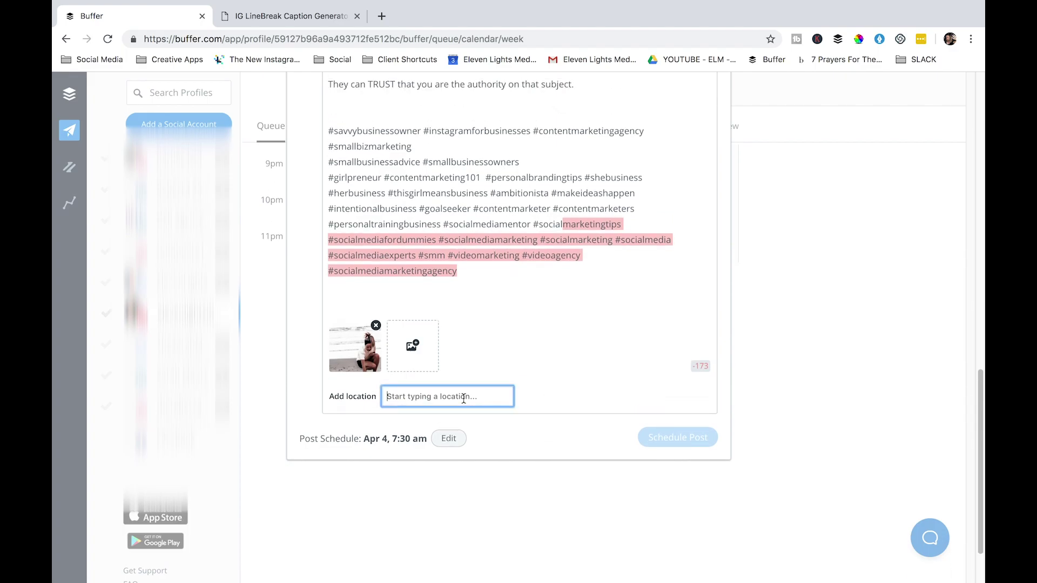
text(te)
key(BackSpace)
key(BackSpace)
text(gold)
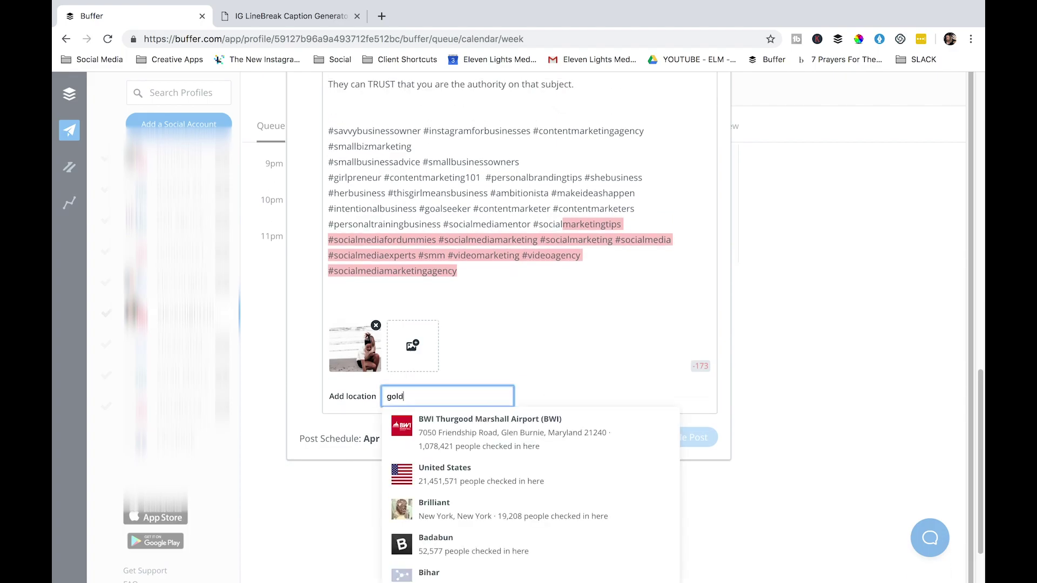
text( coast)
scroll(481, 394, down, 4)
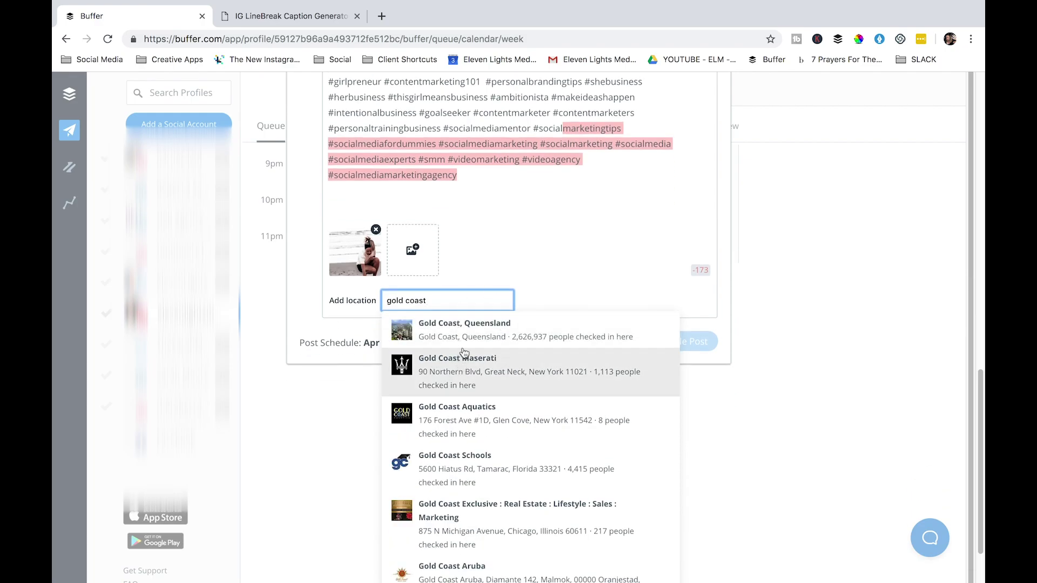
triple_click(449, 299)
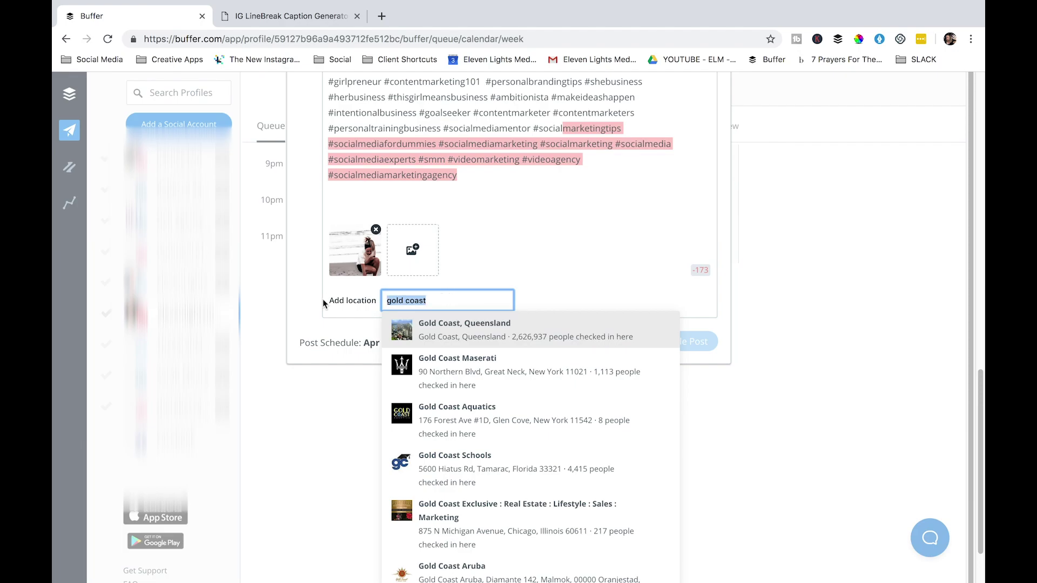
text(QT gold coast)
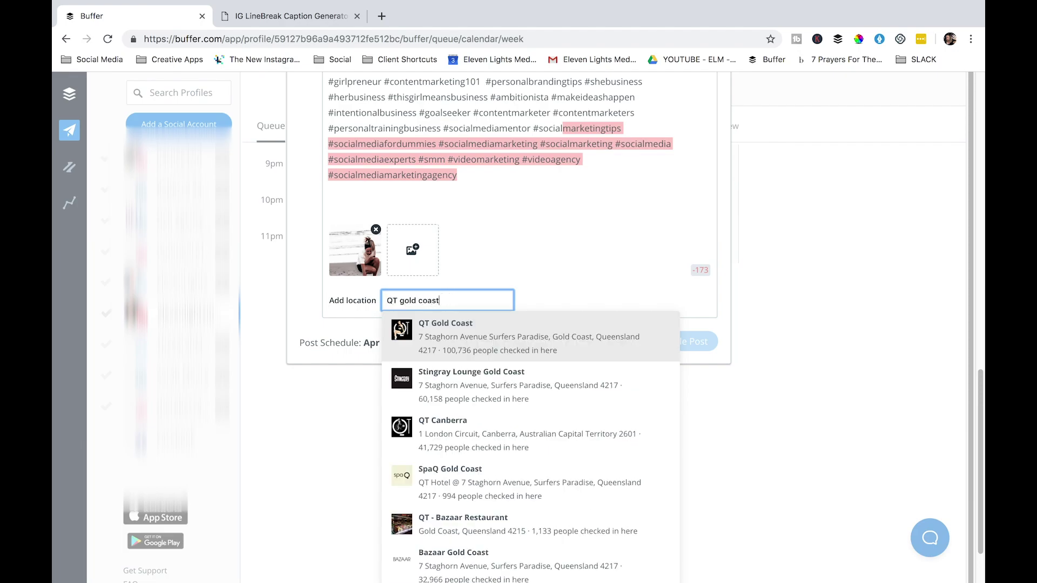
click(507, 327)
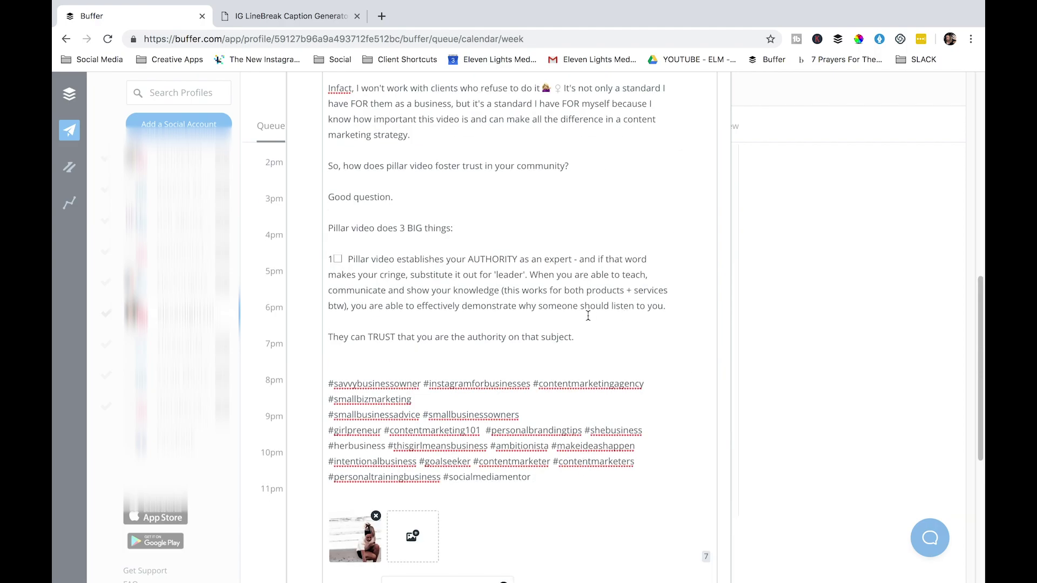
Step: Delete the excess line of hashtags from the end of the caption
scroll(567, 295, up, 2)
scroll(567, 295, down, 3)
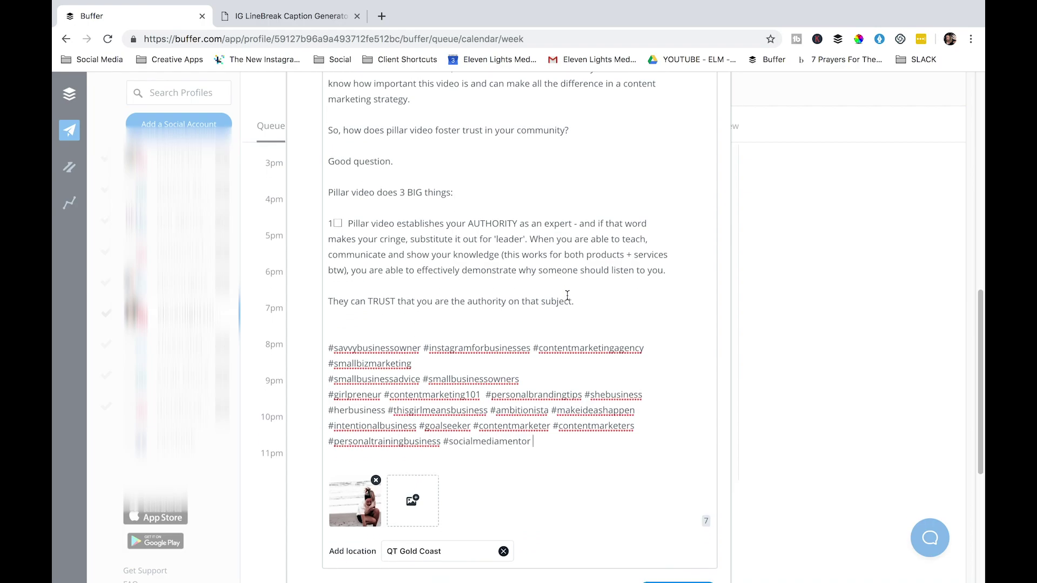
scroll(569, 296, up, 1)
drag(534, 477, 295, 475)
key(BackSpace)
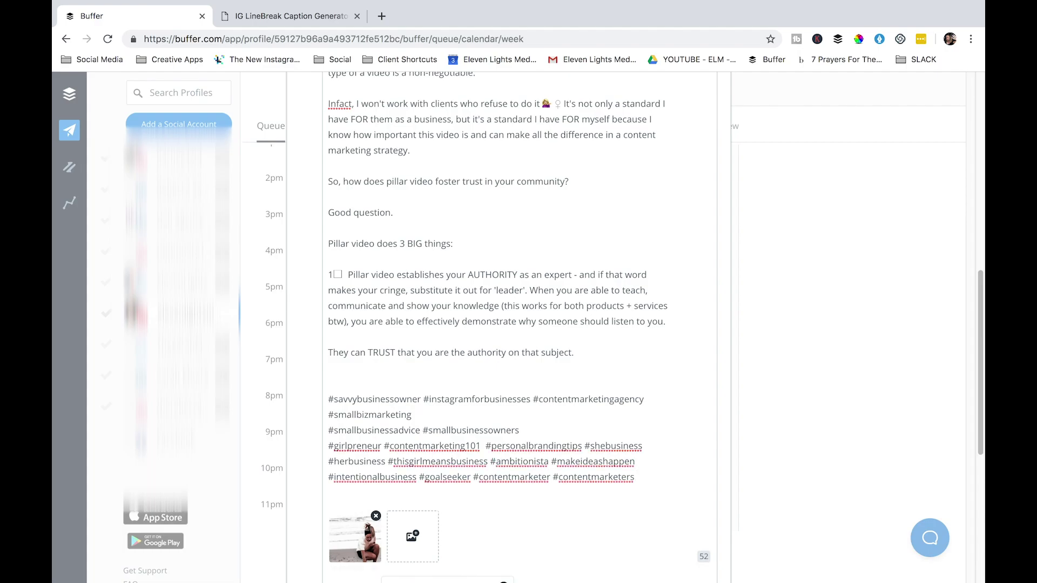
Step: Tag the business's Instagram handle on the caption's last line, removing a stray @
text(@eleven)
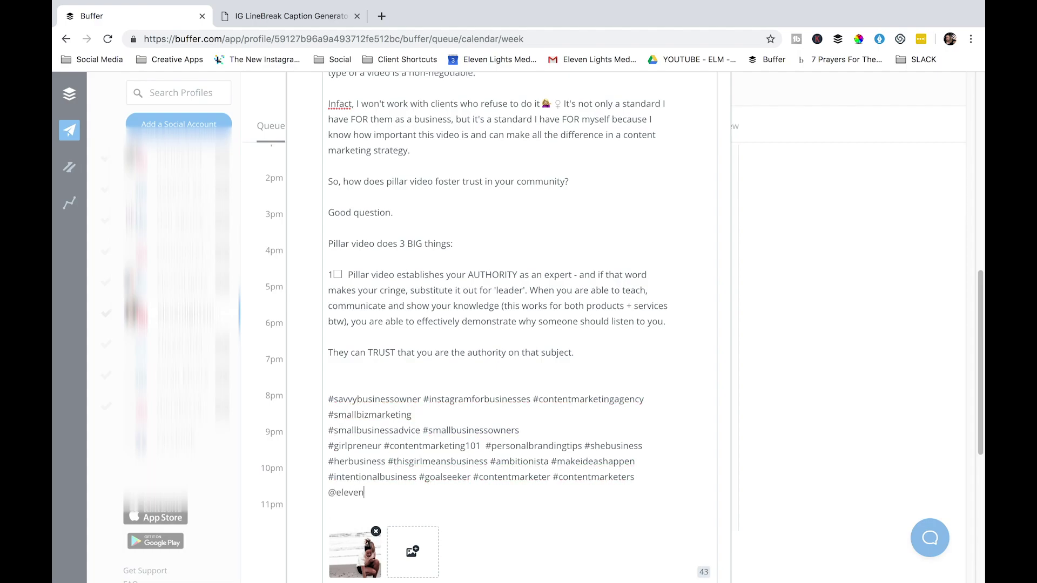
text(lightsmedia)
scroll(433, 344, down, 3)
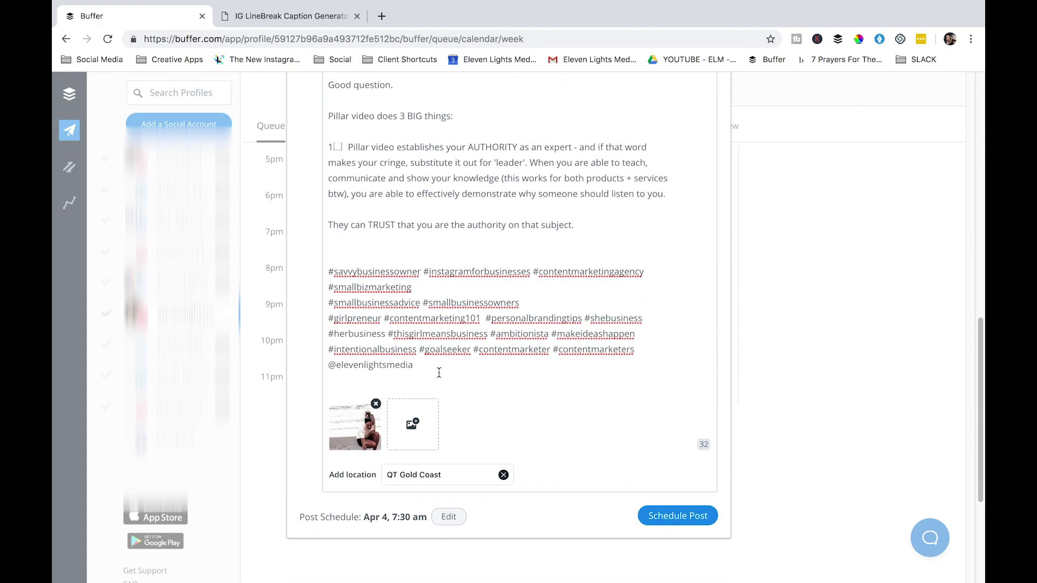
text(@)
key(BackSpace)
Step: Schedule the post, then reopen the Thursday 7:30am post from the calendar for editing
click(674, 515)
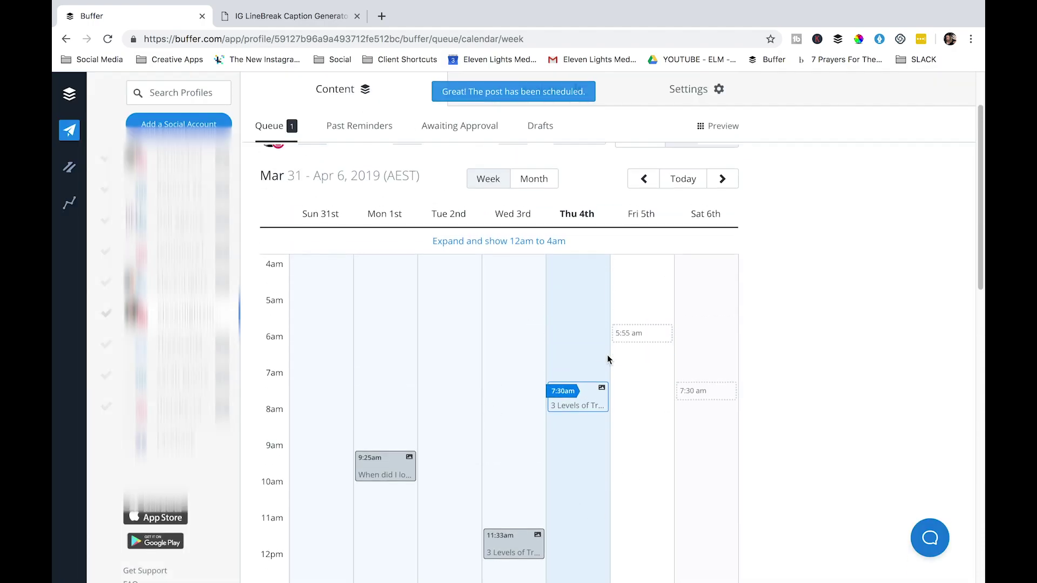
click(580, 398)
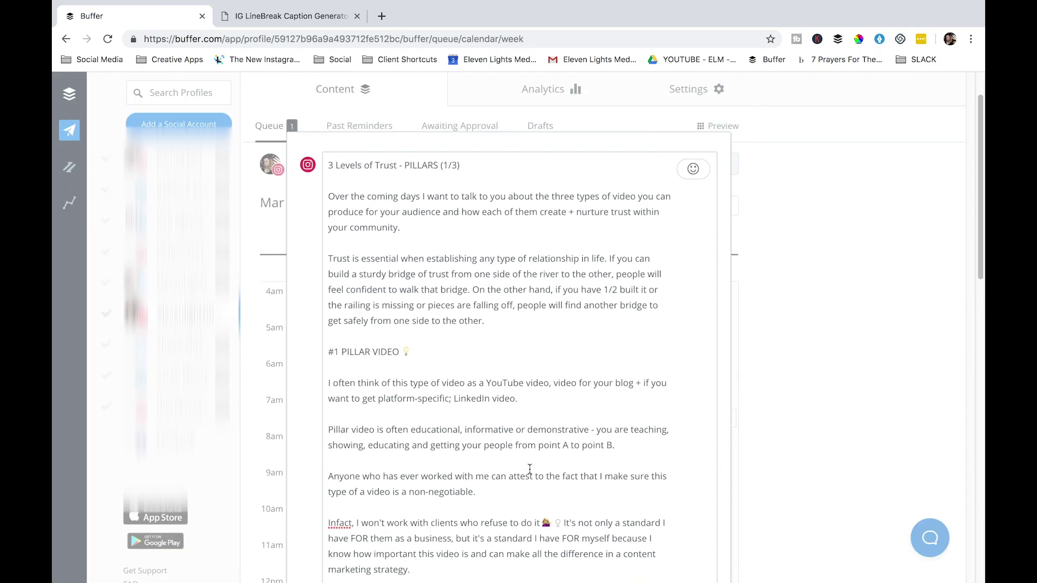
scroll(530, 469, down, 5)
scroll(529, 470, down, 5)
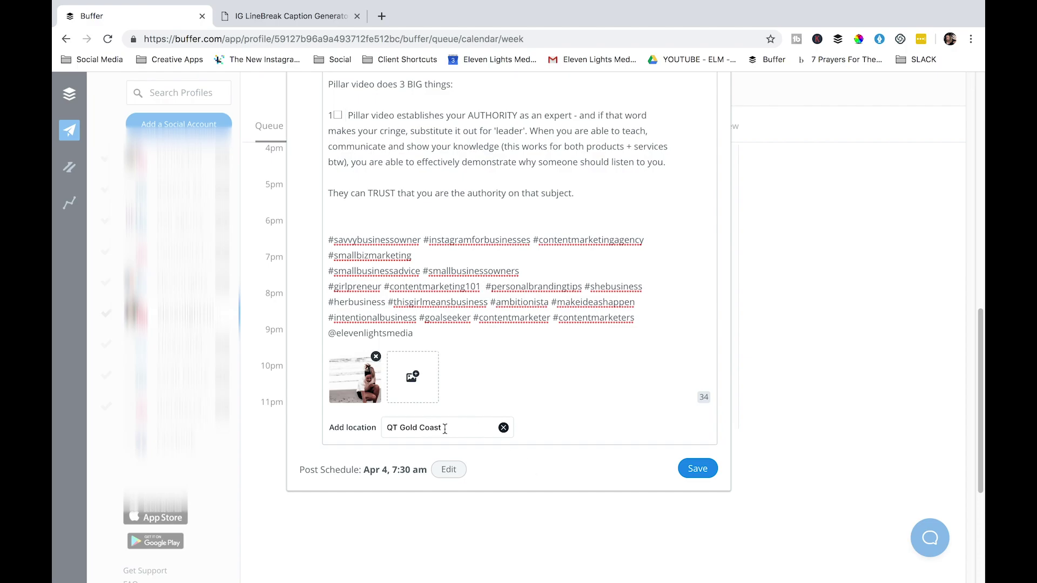
Step: Switch the Apr 4 post to a custom time with the hour set to 06
click(449, 470)
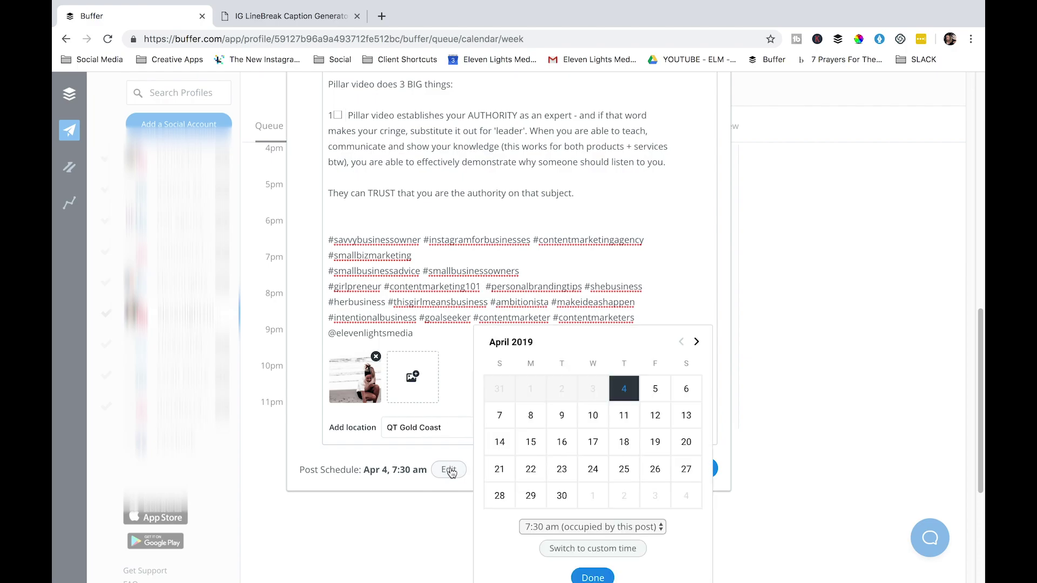
scroll(619, 468, down, 1)
click(612, 476)
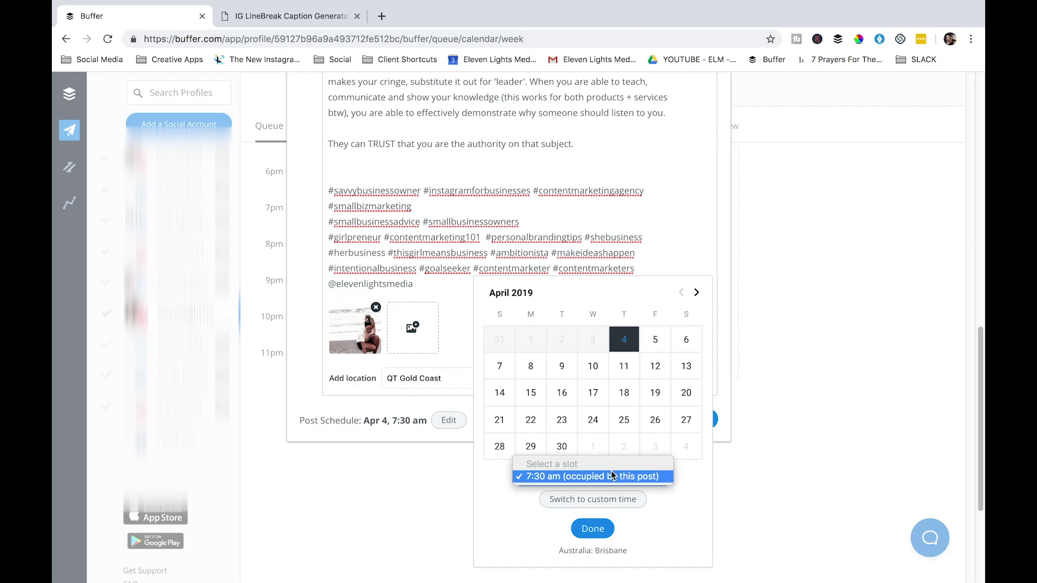
click(616, 500)
click(615, 499)
click(562, 477)
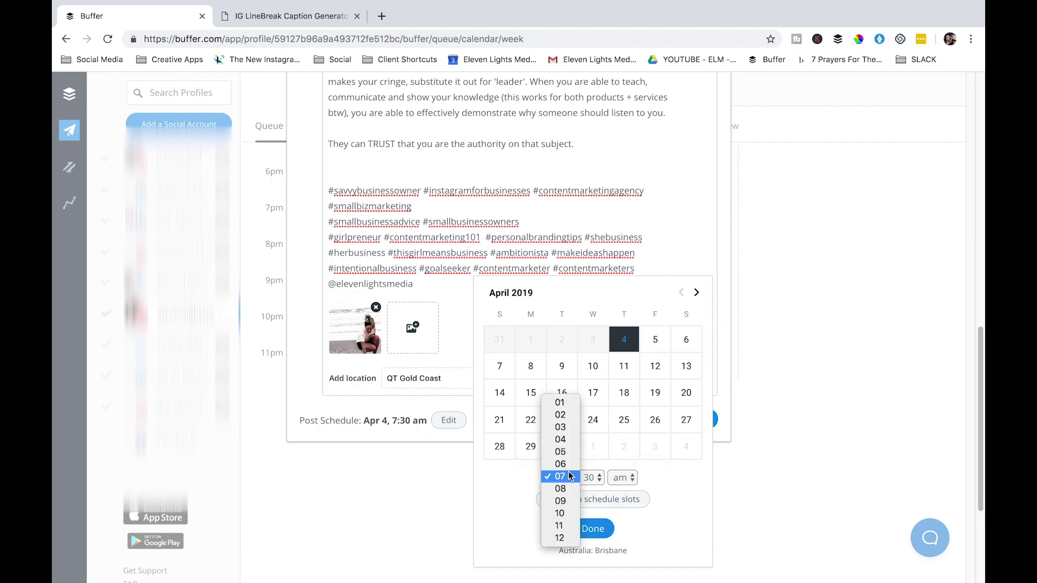
click(561, 465)
click(597, 477)
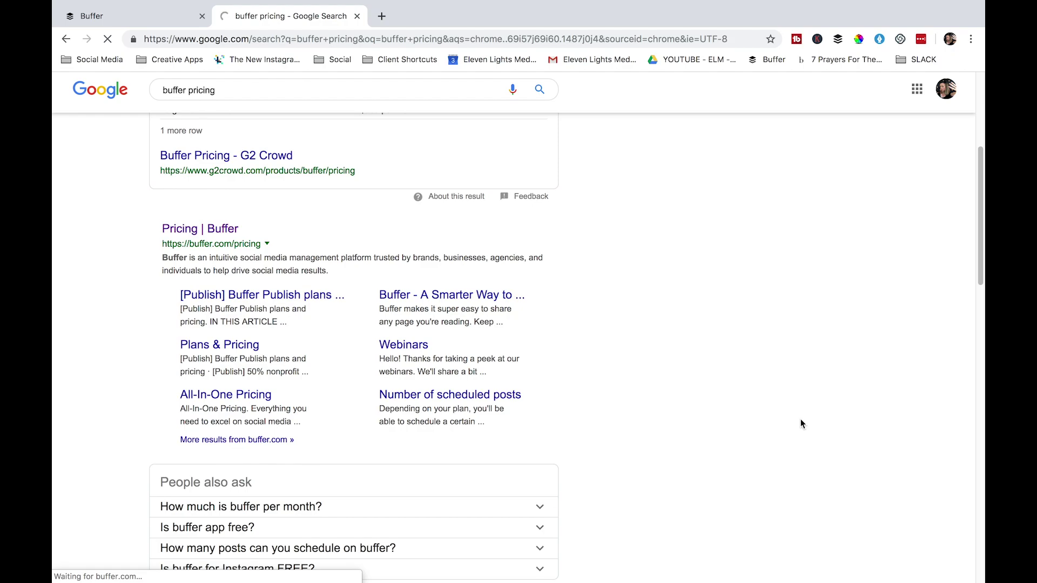
Step: Close the timed-out second browser tab to return to the Buffer calendar, where Thursday's post now shows 6:52am
click(357, 16)
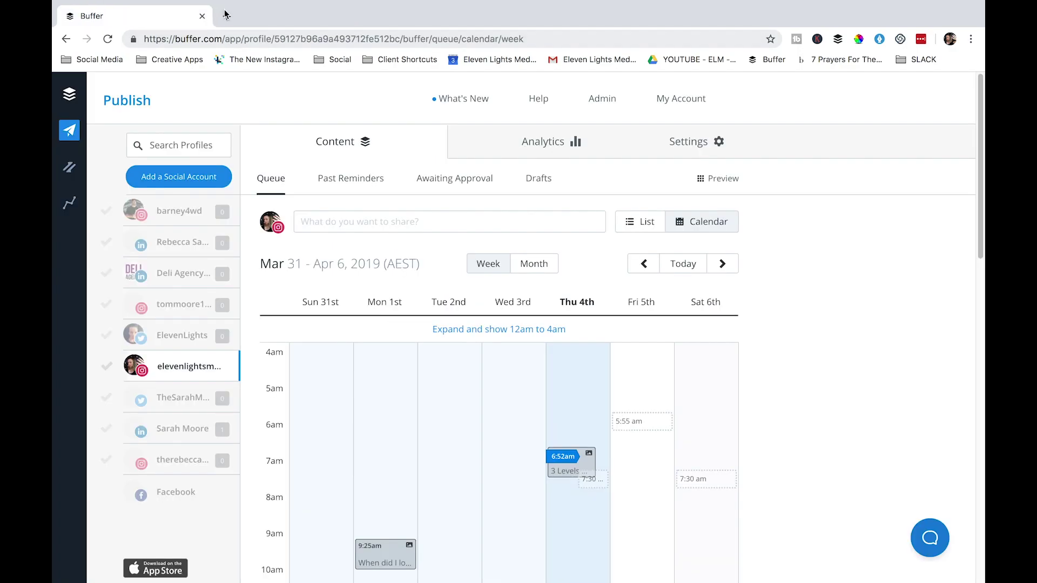